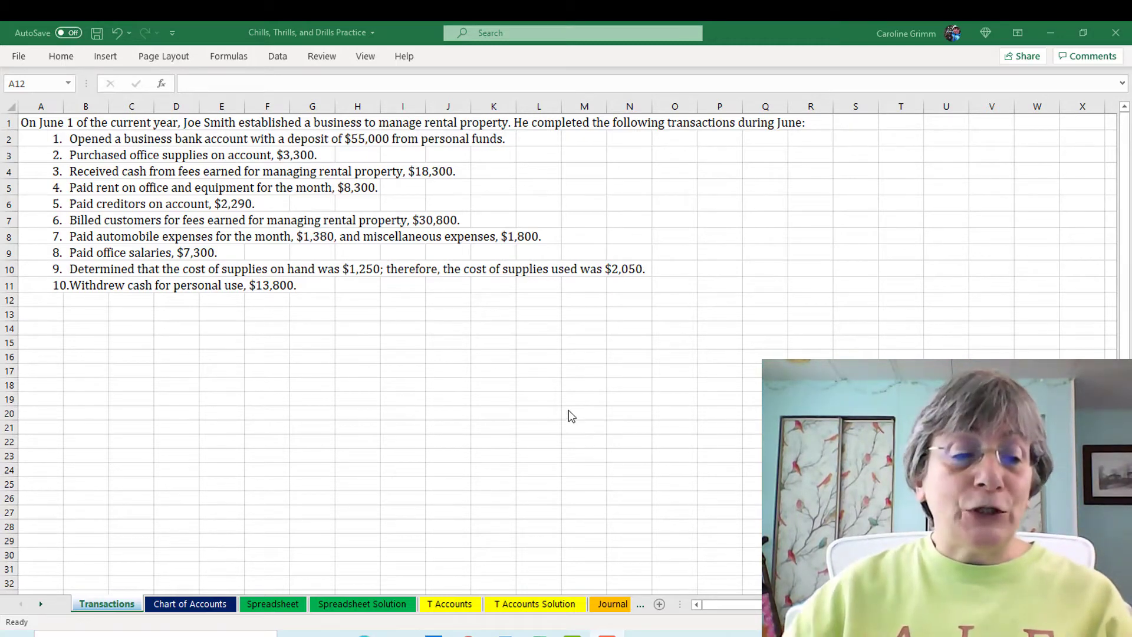
In the Chart of Accounts sheet, enter Credit as the normal balance for Fees Earned in C11.
left_click(106, 600)
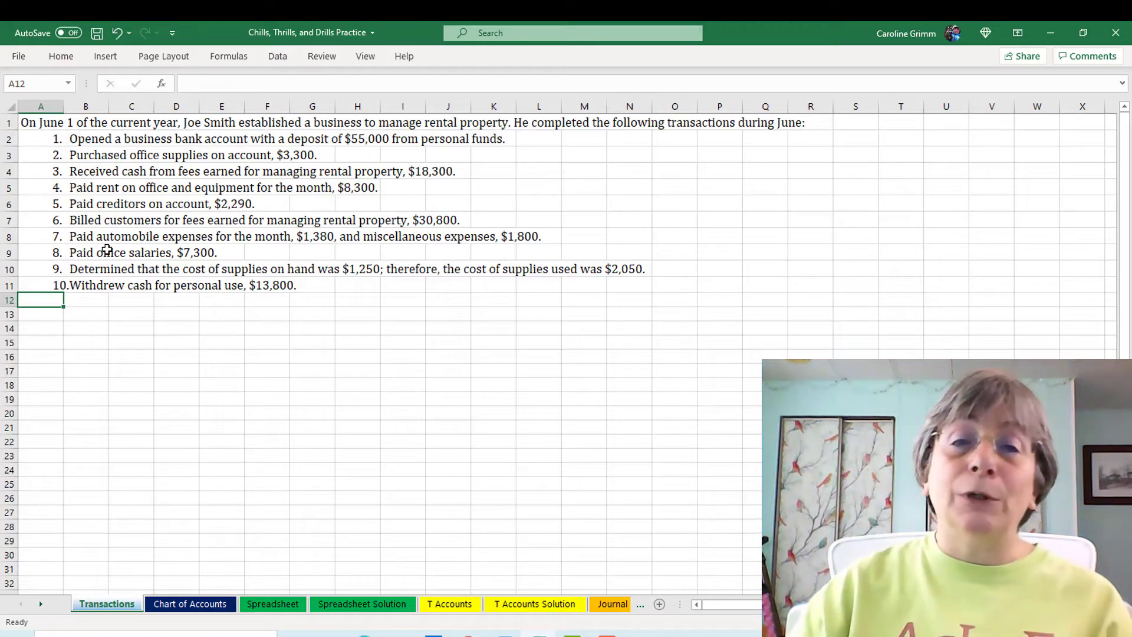
left_click(199, 607)
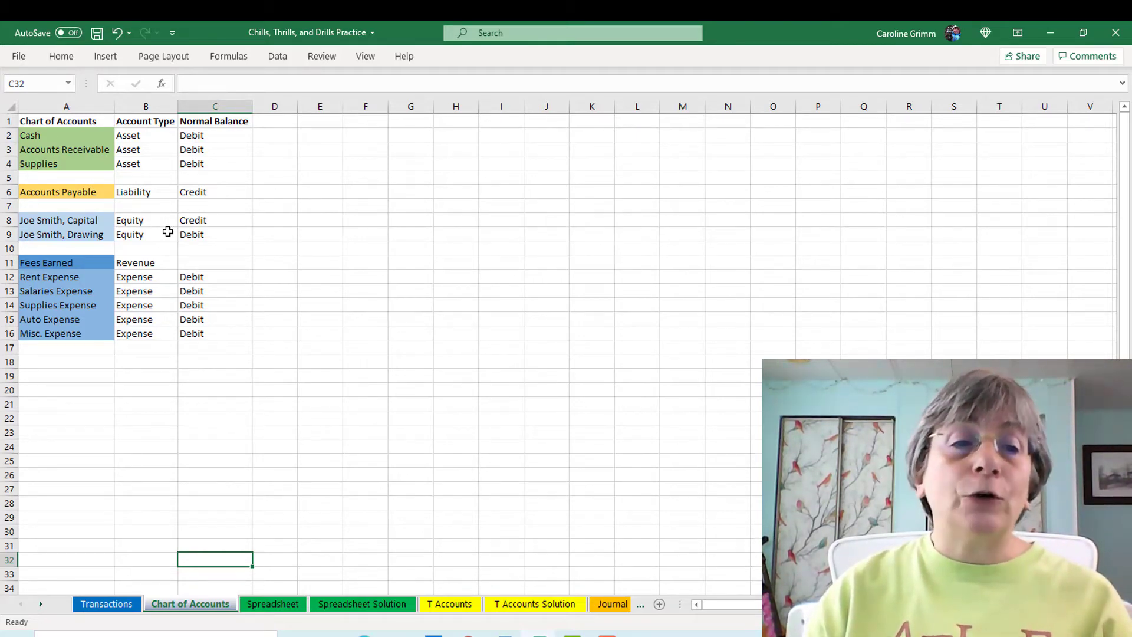
left_click(194, 261)
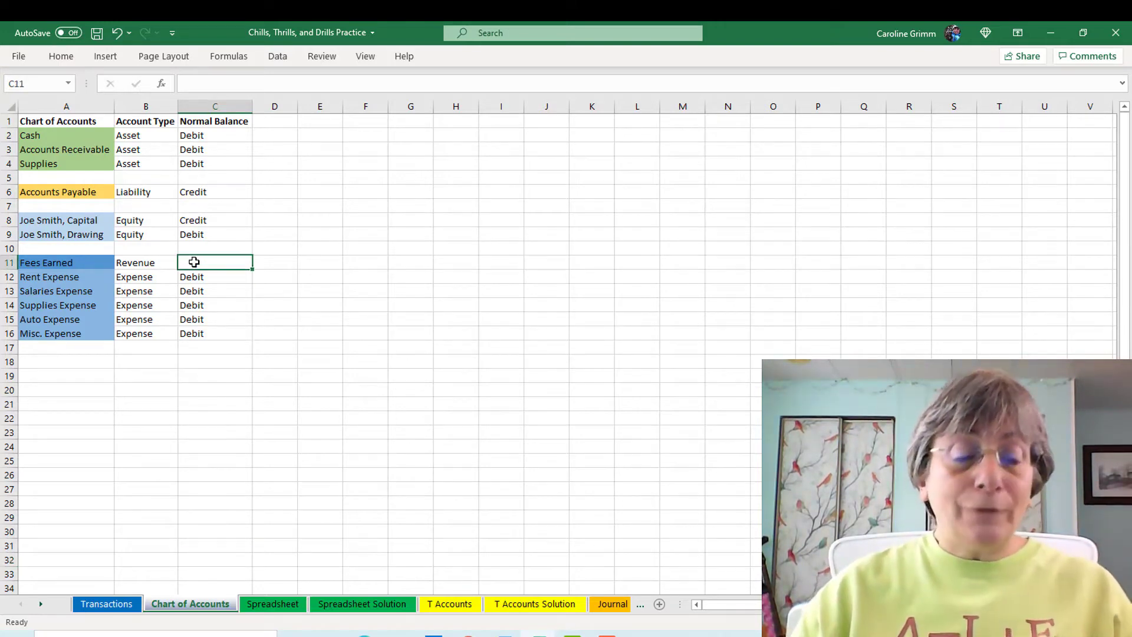
type("Cre")
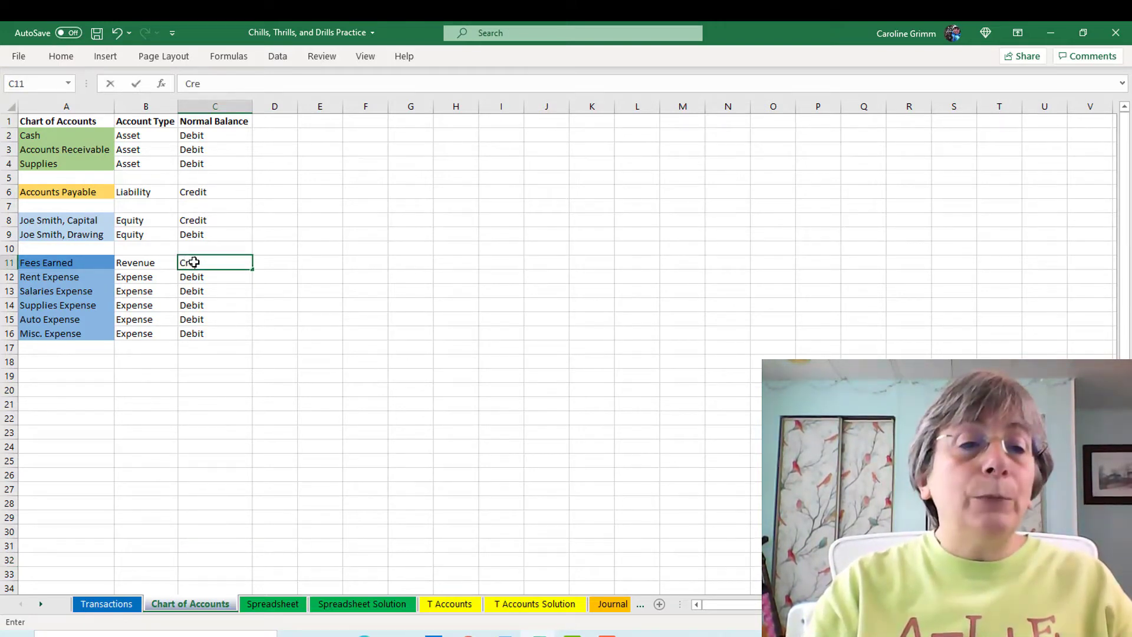
type("dit")
key("Return")
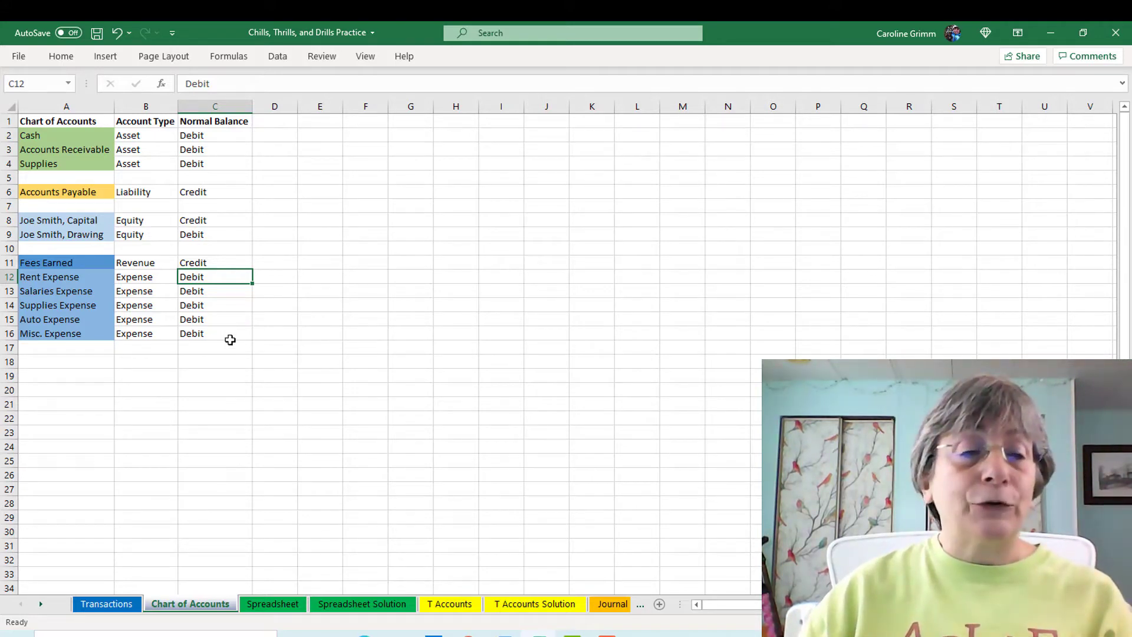
On the Spreadsheet sheet, record the opening bank deposit from the Transactions list as 55000 under Cash in A5.
left_click(278, 606)
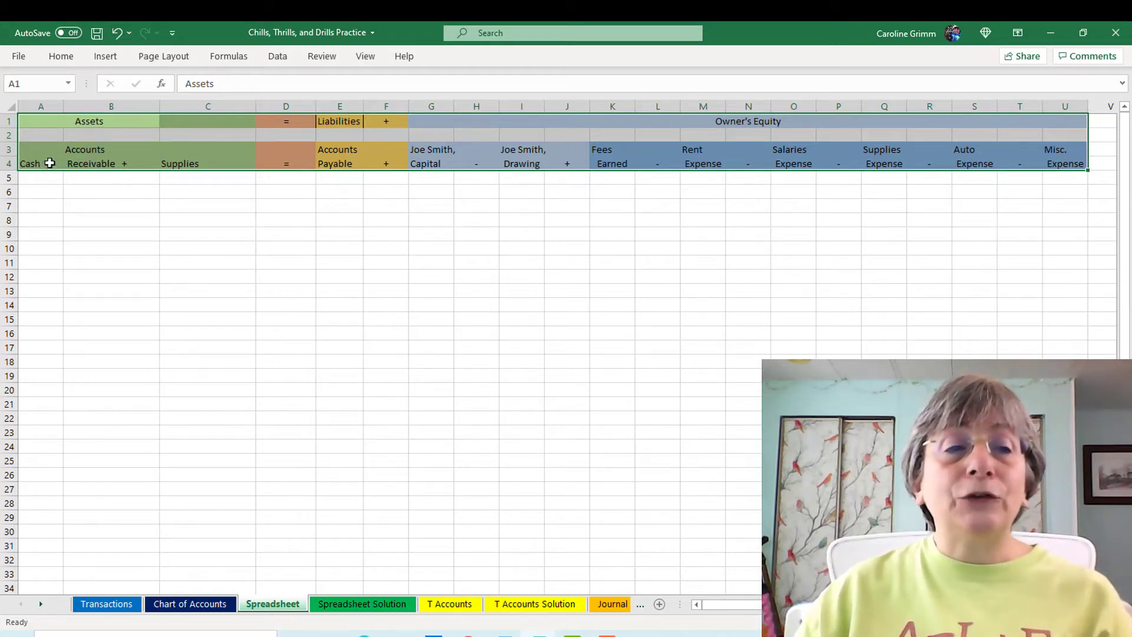
left_click(184, 603)
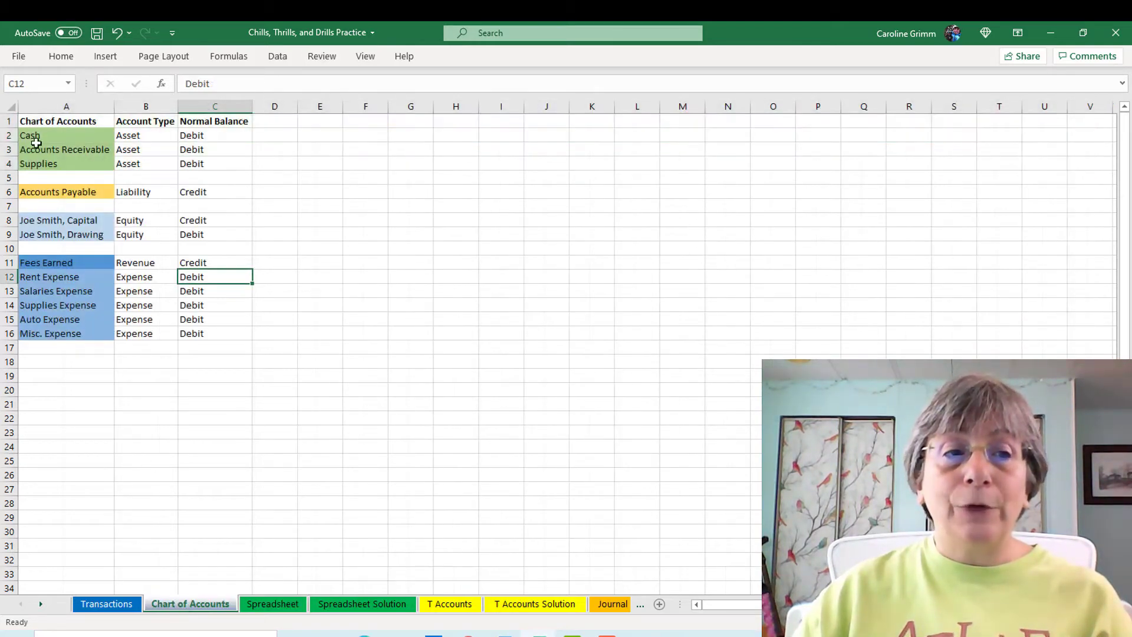
left_click(280, 605)
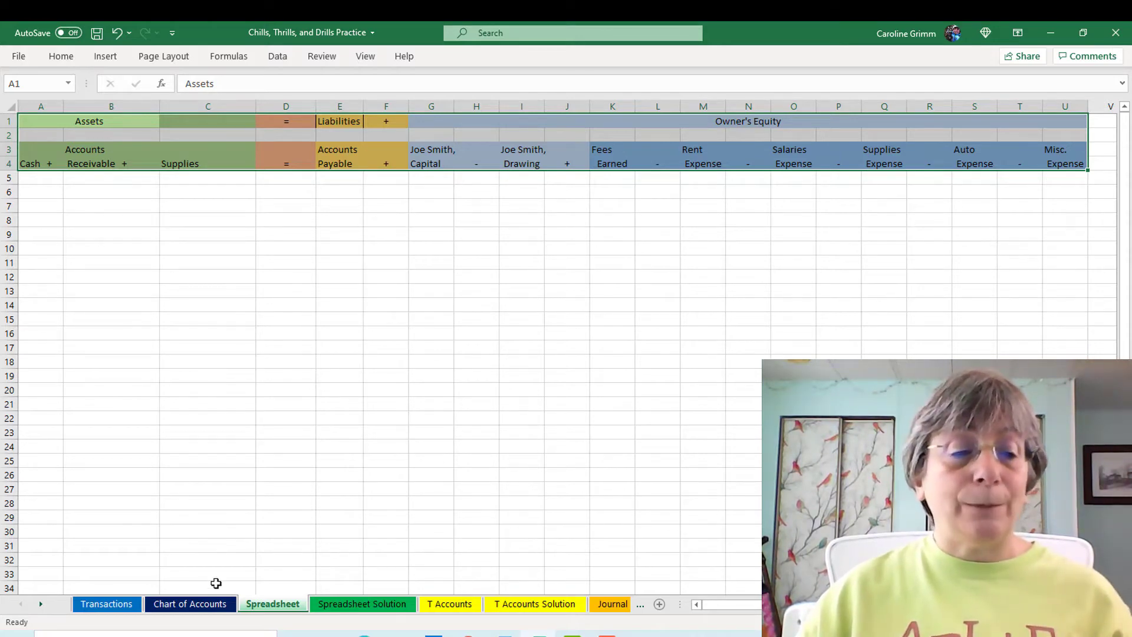
left_click(98, 606)
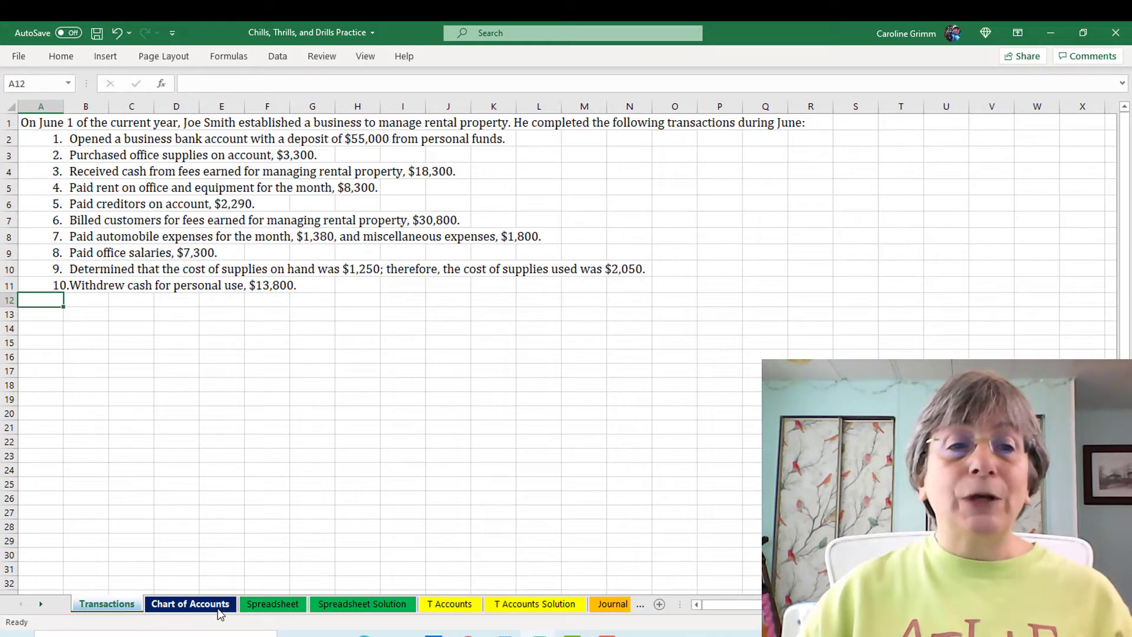
left_click(273, 605)
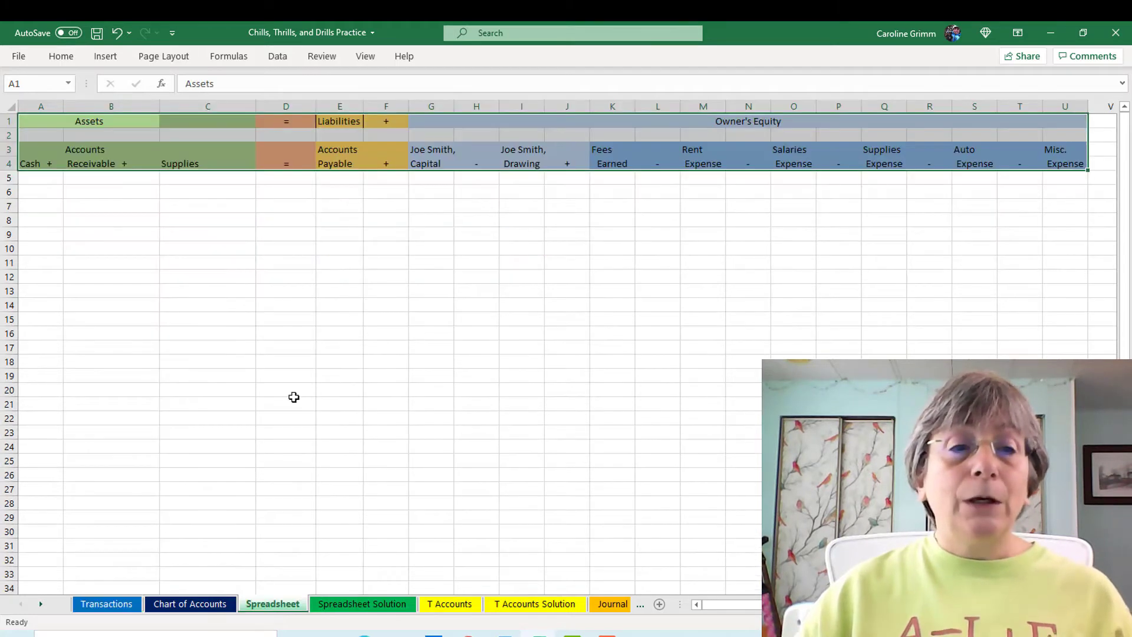
left_click(36, 179)
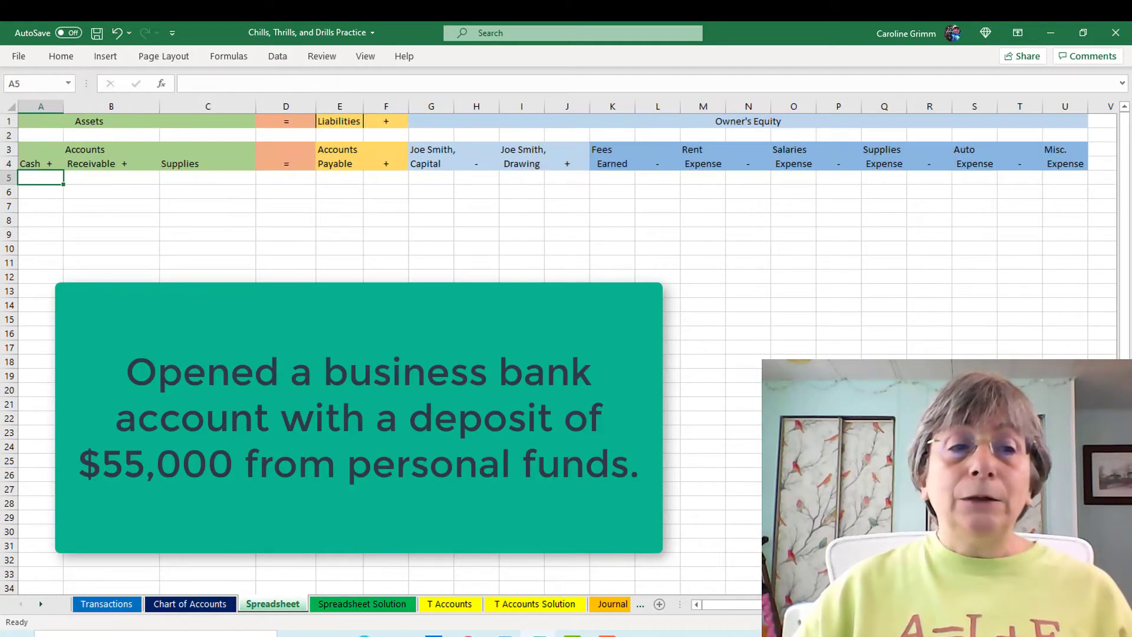
type("55000")
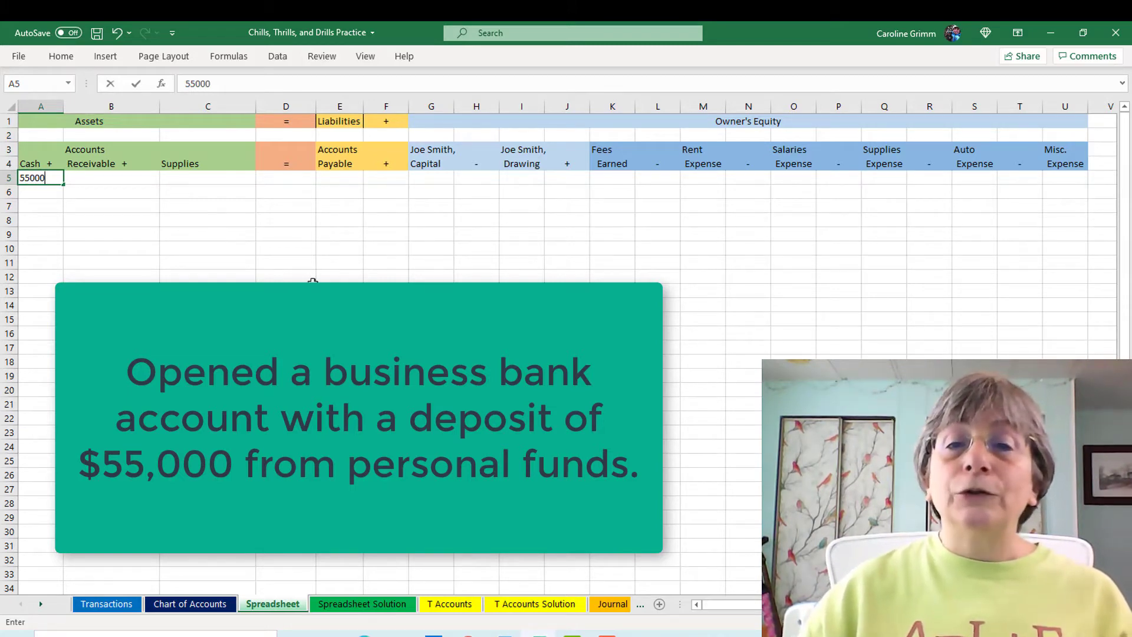
Enter the matching 55000 under the owner's Capital account in G5.
left_click(436, 181)
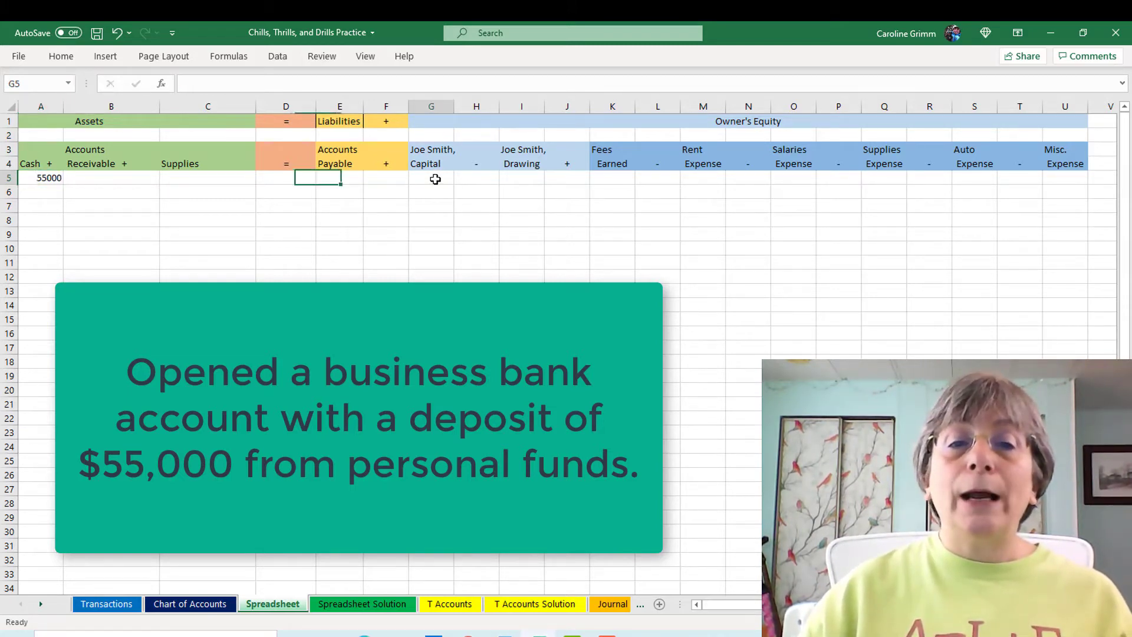
type("500")
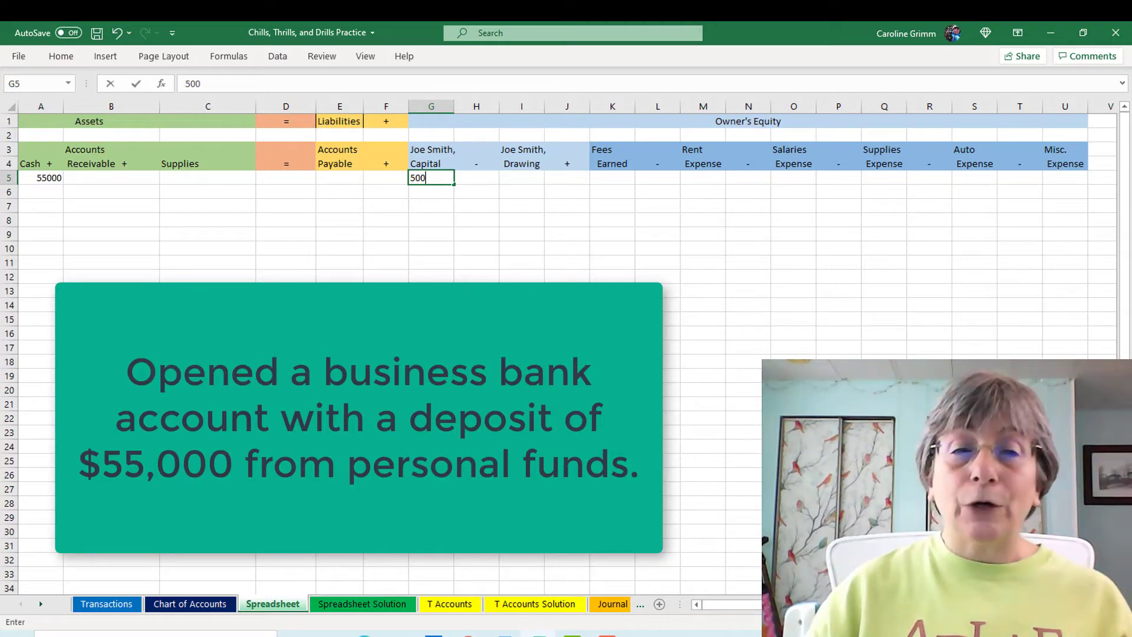
key("BackSpace")
key("BackSpace")
key("BackSpace")
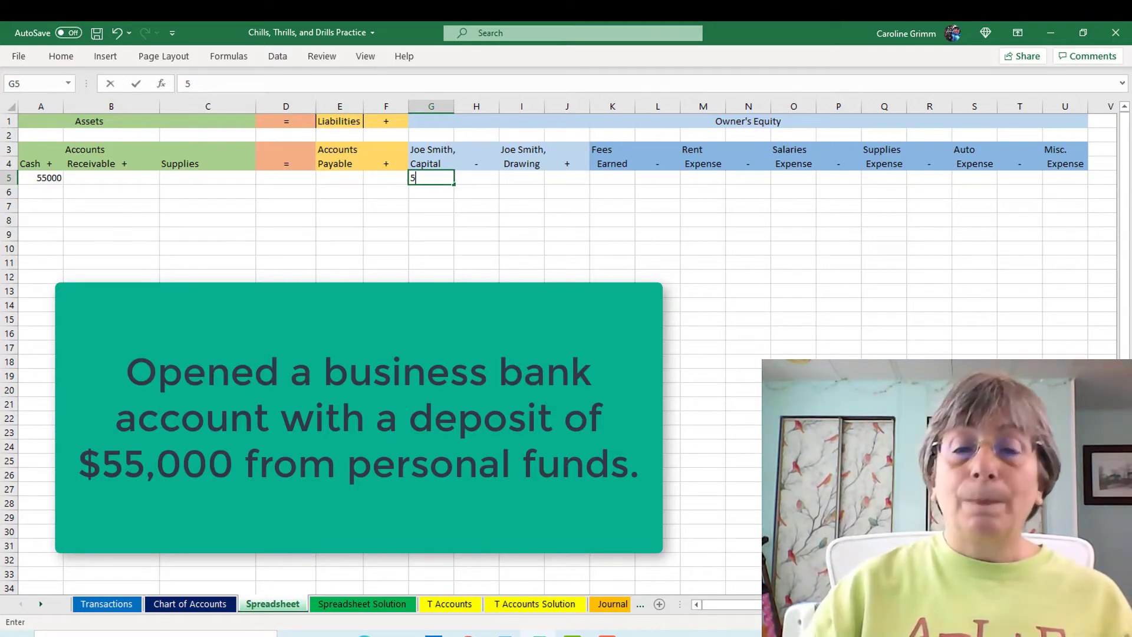
type("5000")
key("Return")
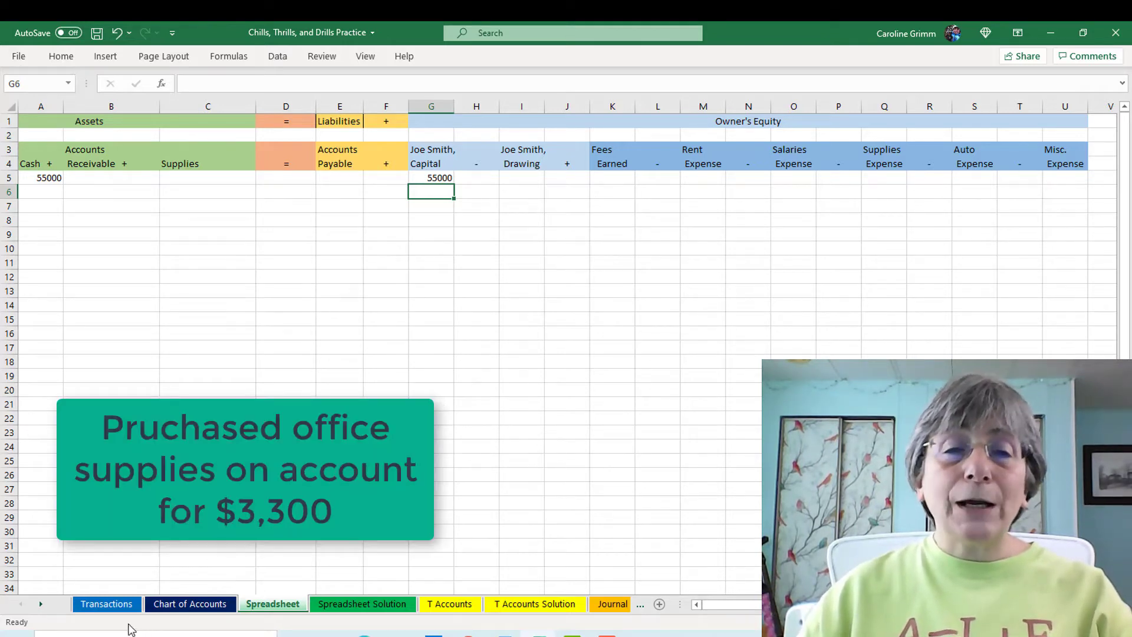
Record the office supplies purchased on account in row 6, with 3300 under Accounts Payable and 3300 under Supplies.
left_click(112, 609)
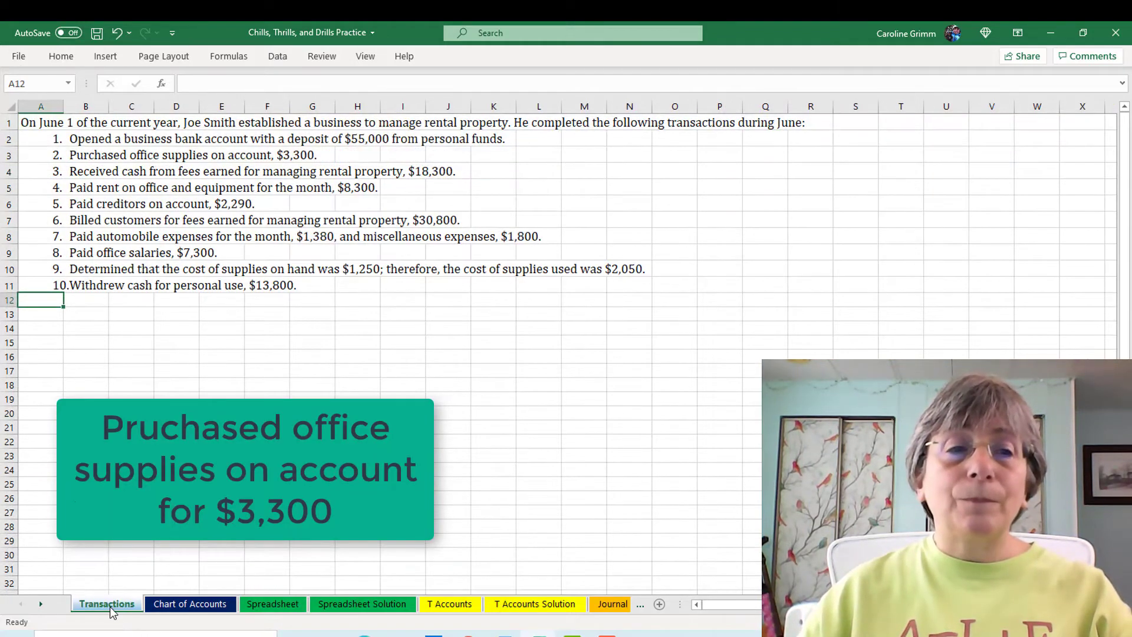
left_click(267, 607)
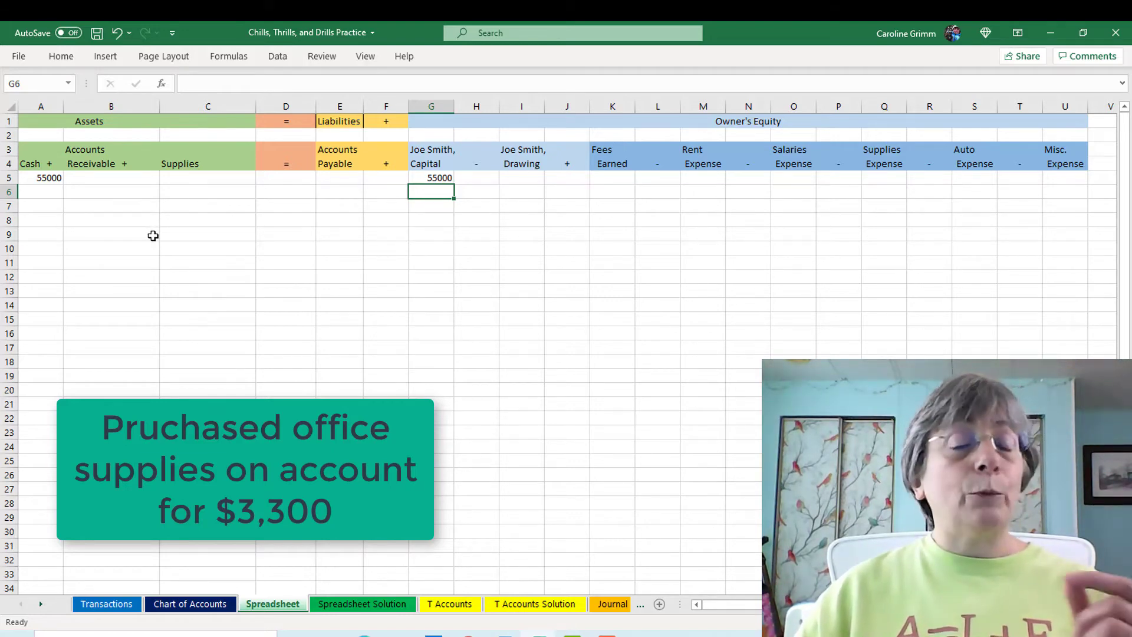
left_click(343, 190)
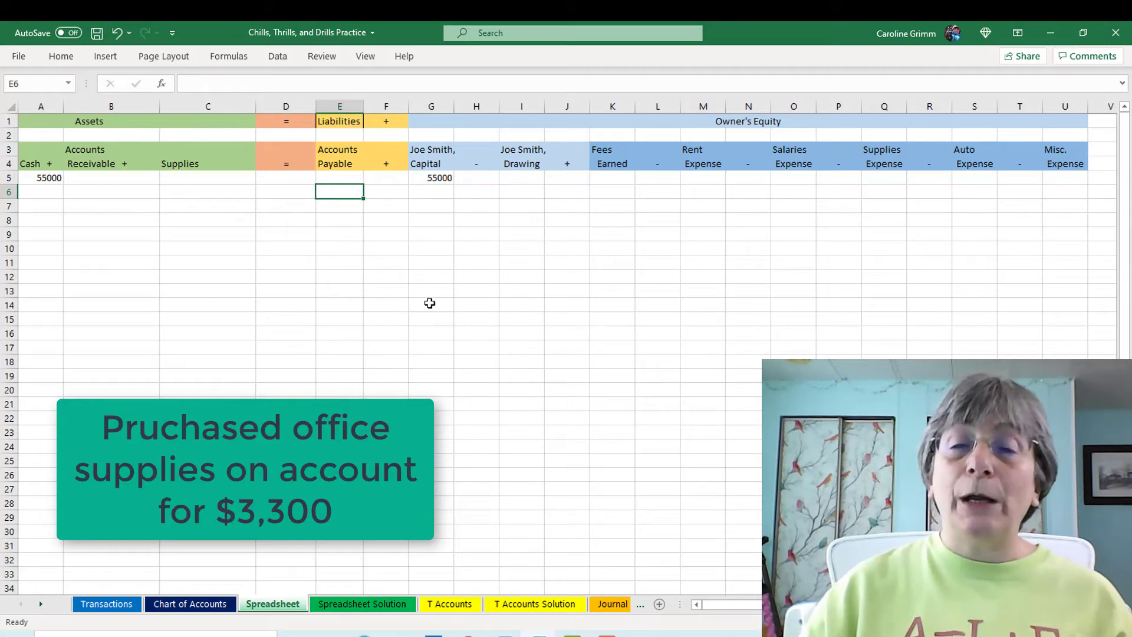
type("3300")
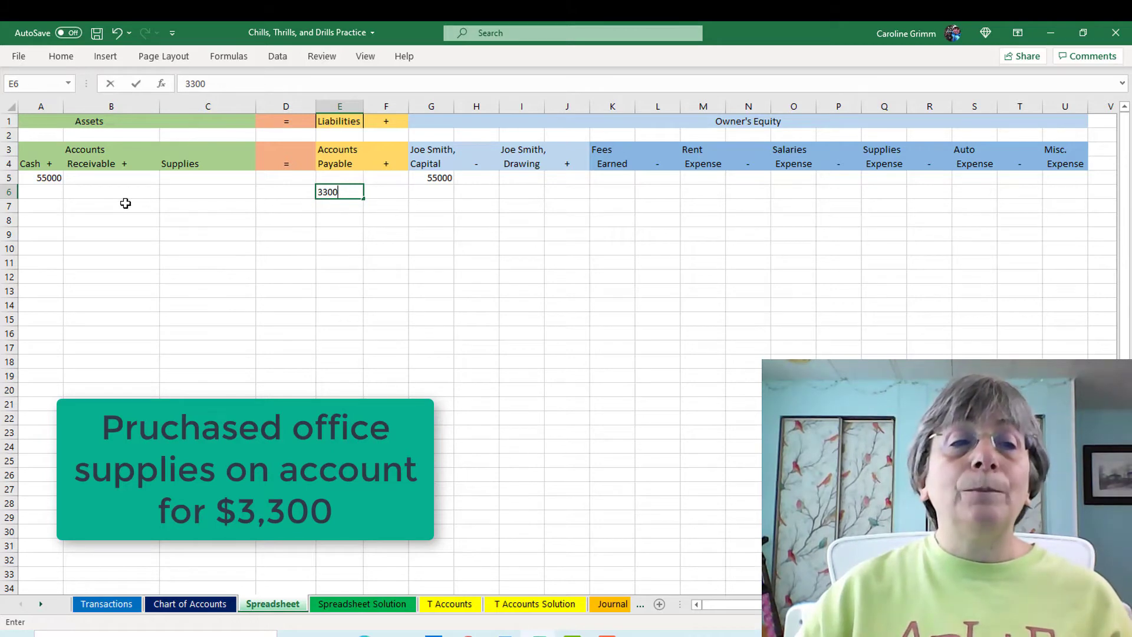
left_click(186, 191)
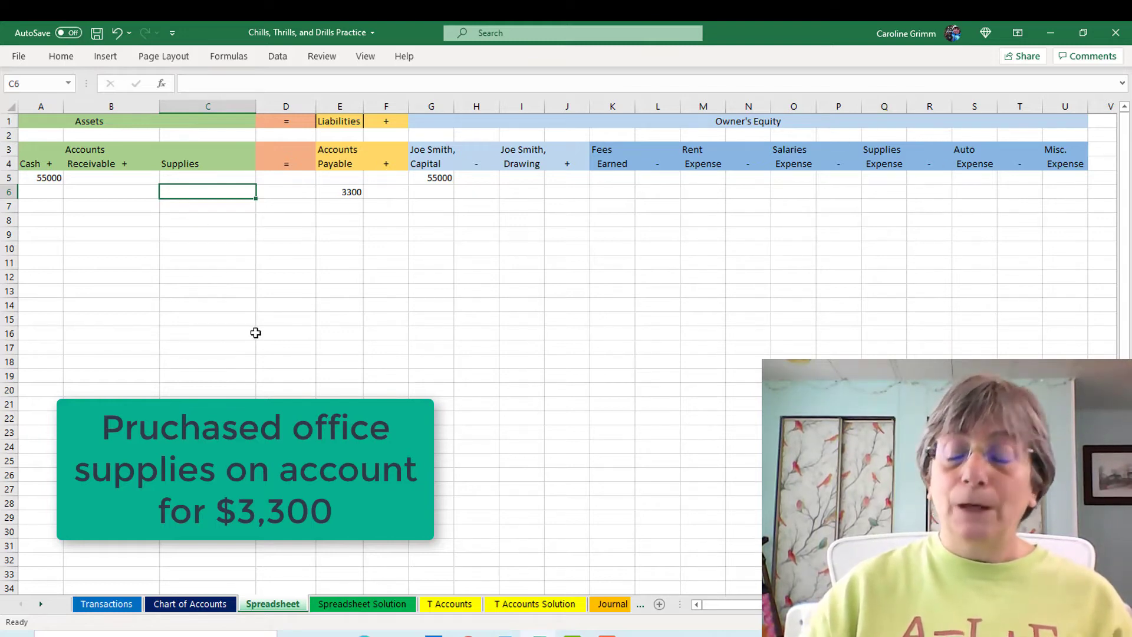
type("3300")
key("Return")
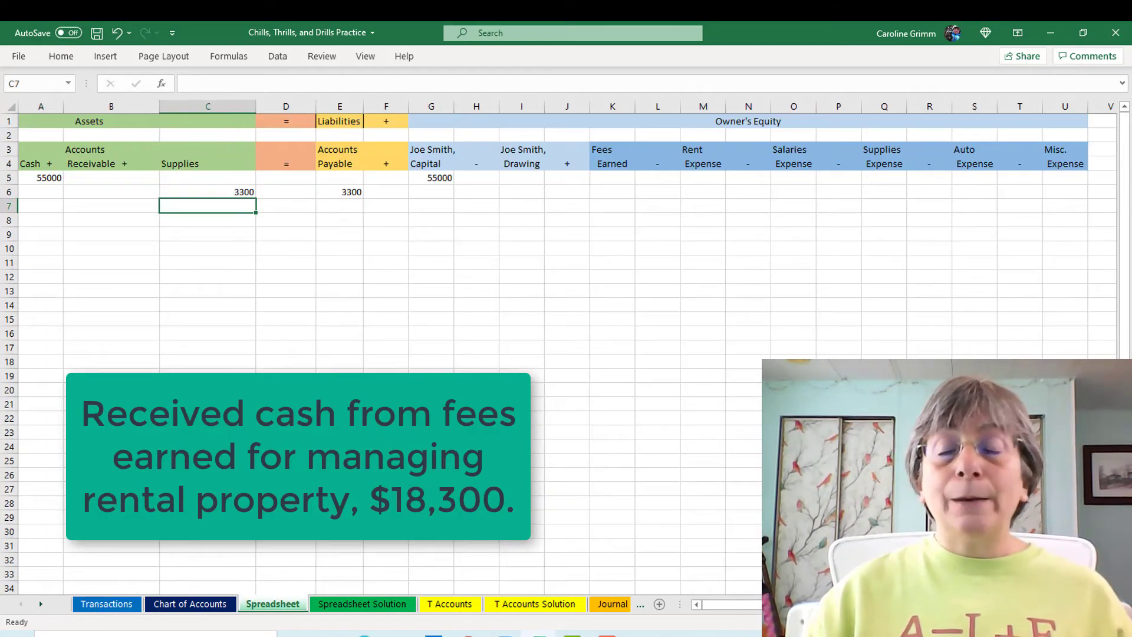
Record the cash received from fees in row 7, with 18300 under Cash and 18300 under Fees Earned.
left_click(40, 205)
type("18300")
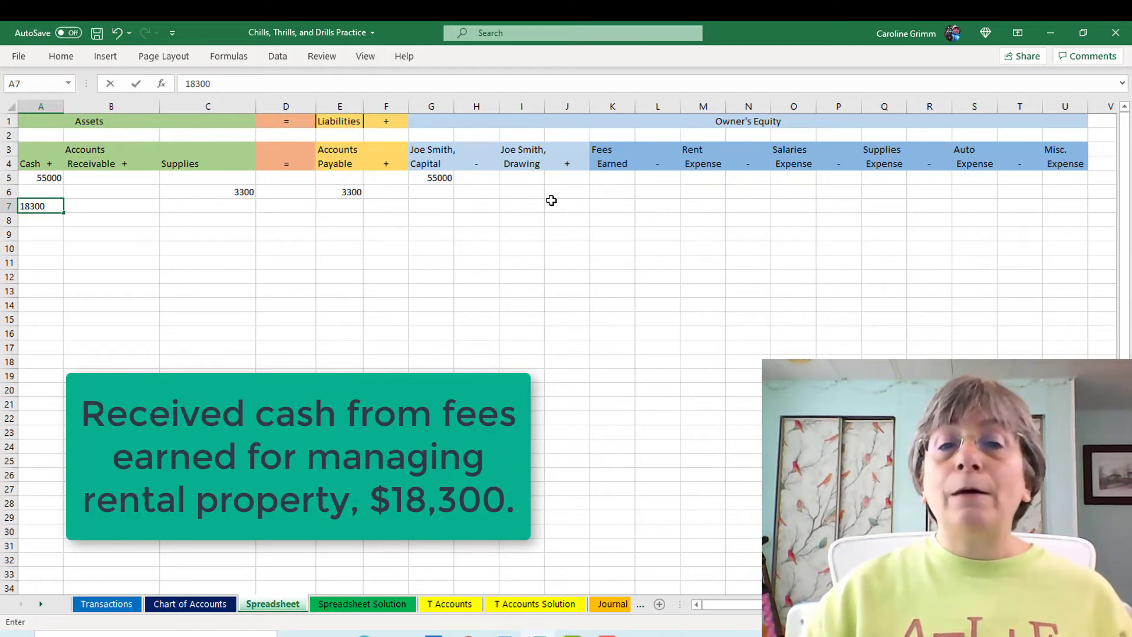
left_click(624, 203)
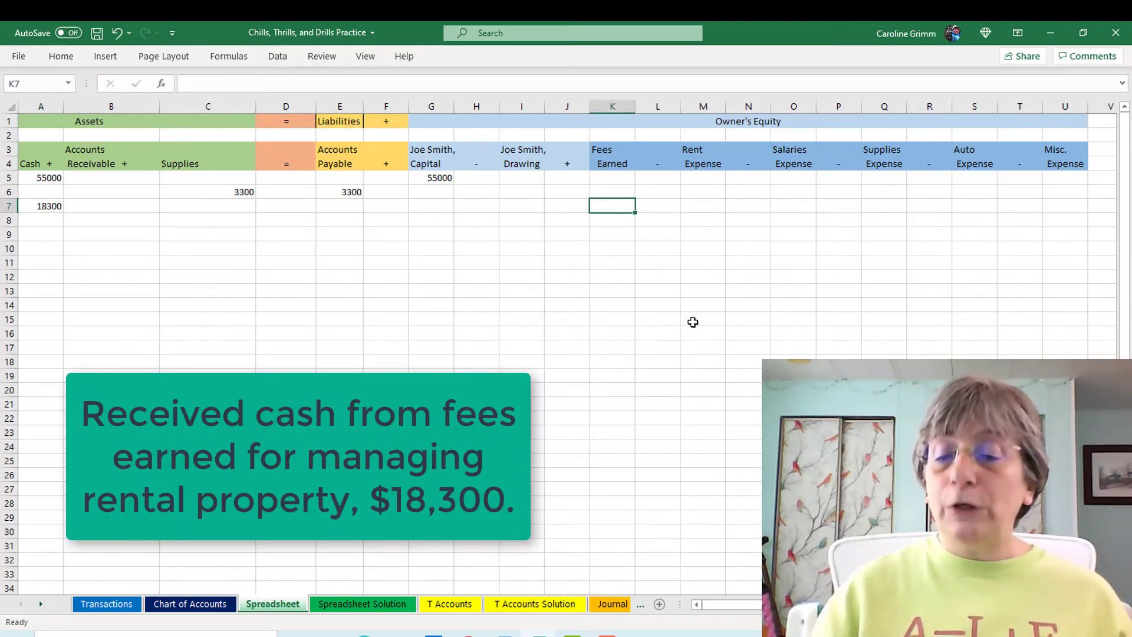
type("18300")
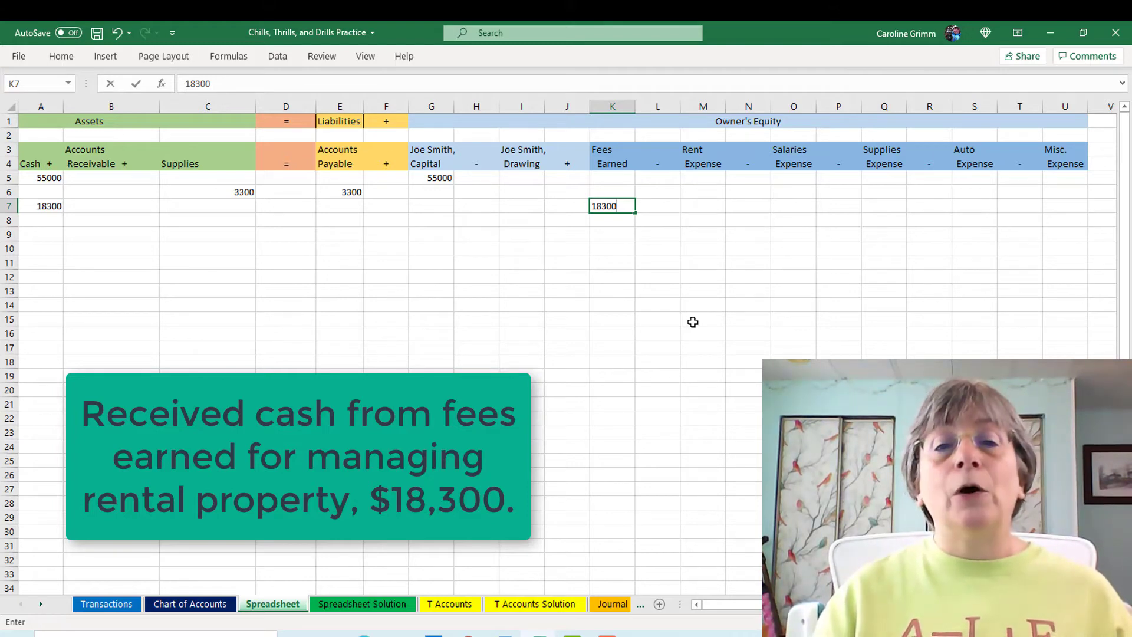
key("Return")
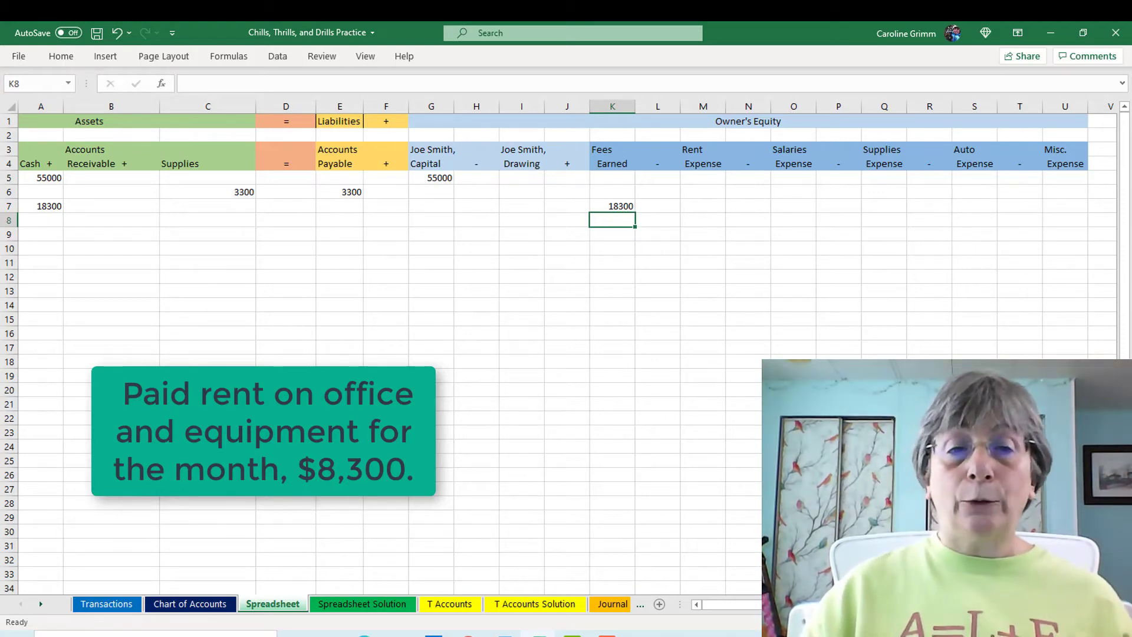
Record the month's rent payment in row 8, with -8300 under Cash and -8300 under Rent Expense.
left_click(48, 221)
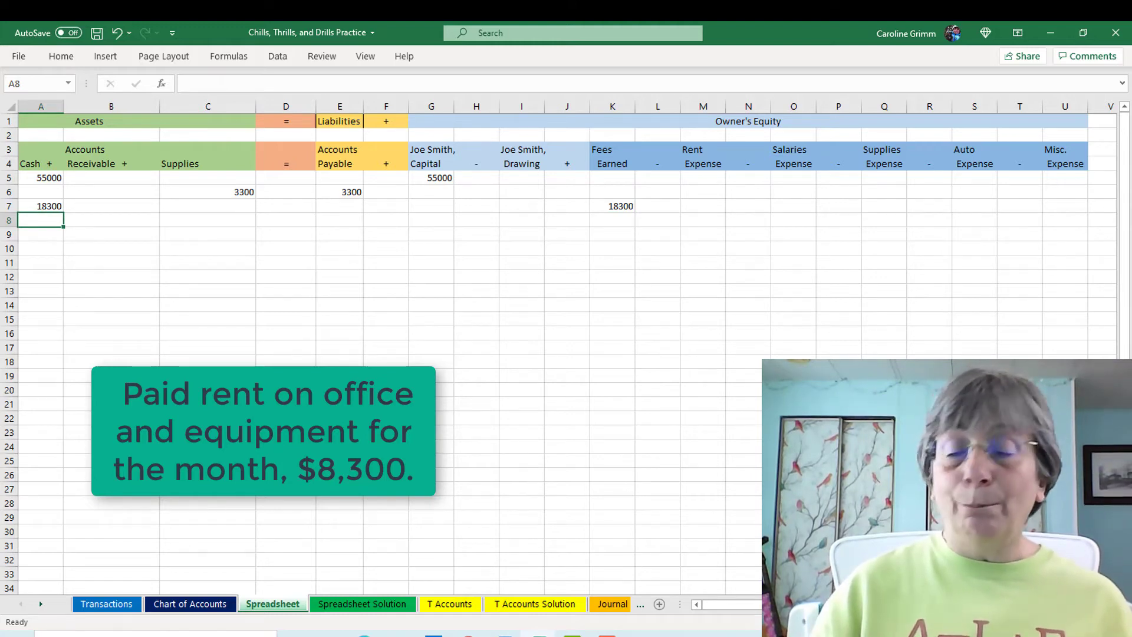
type("-")
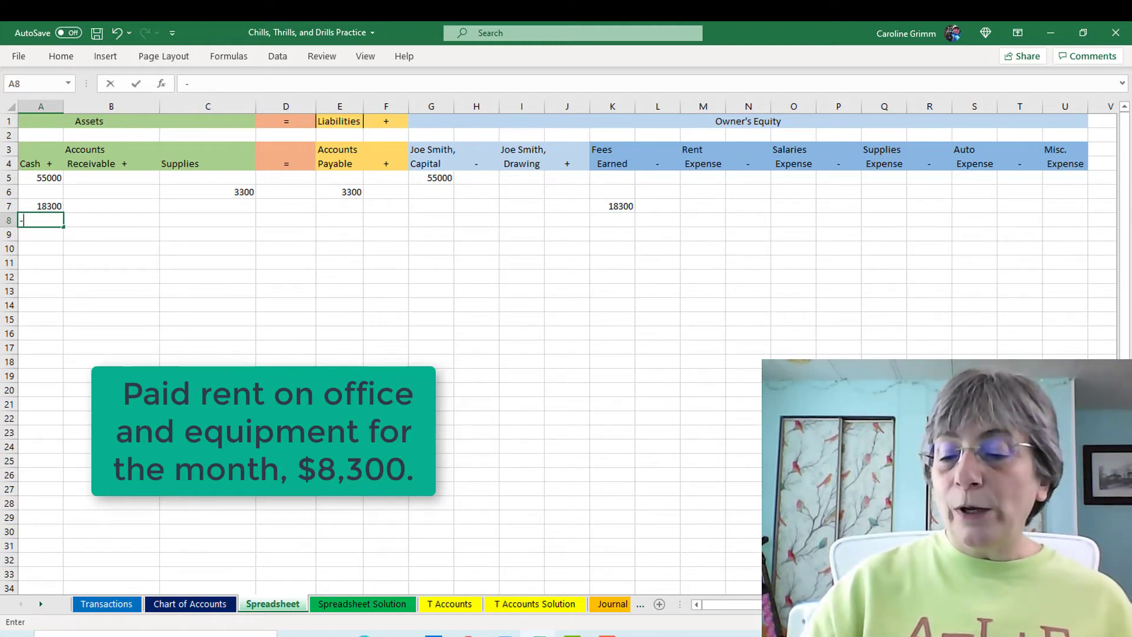
type("8300")
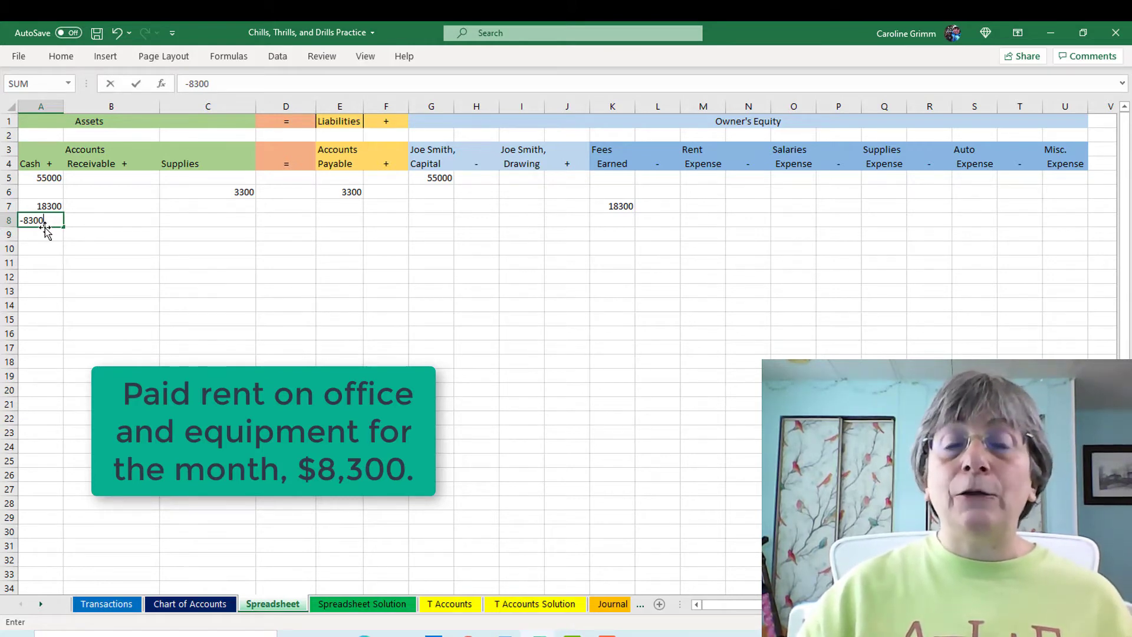
left_click(702, 220)
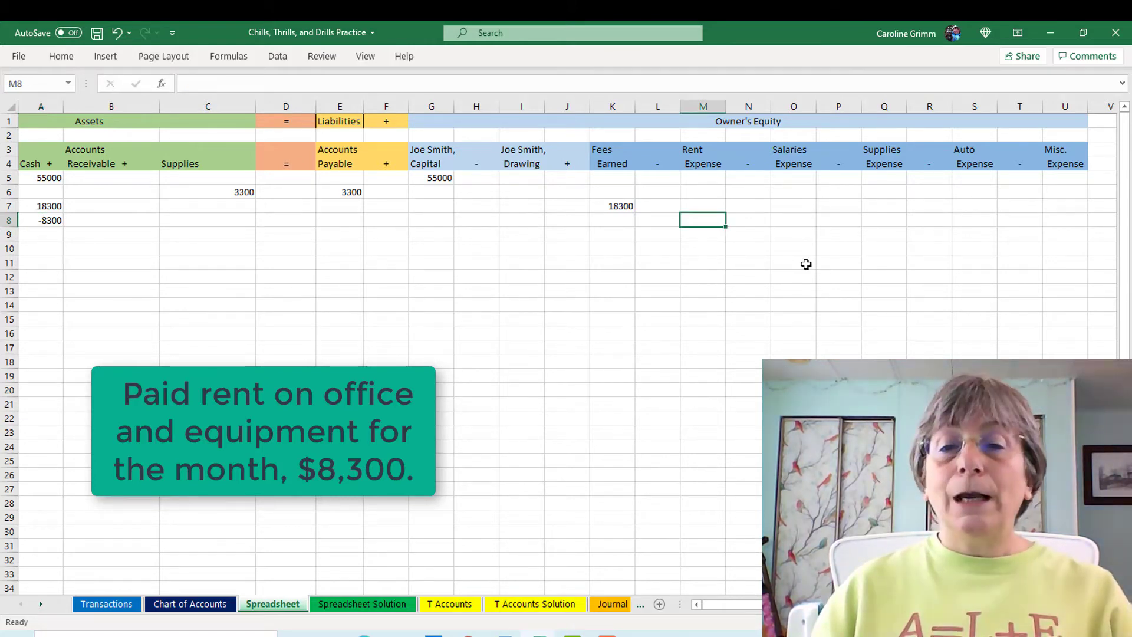
type("-")
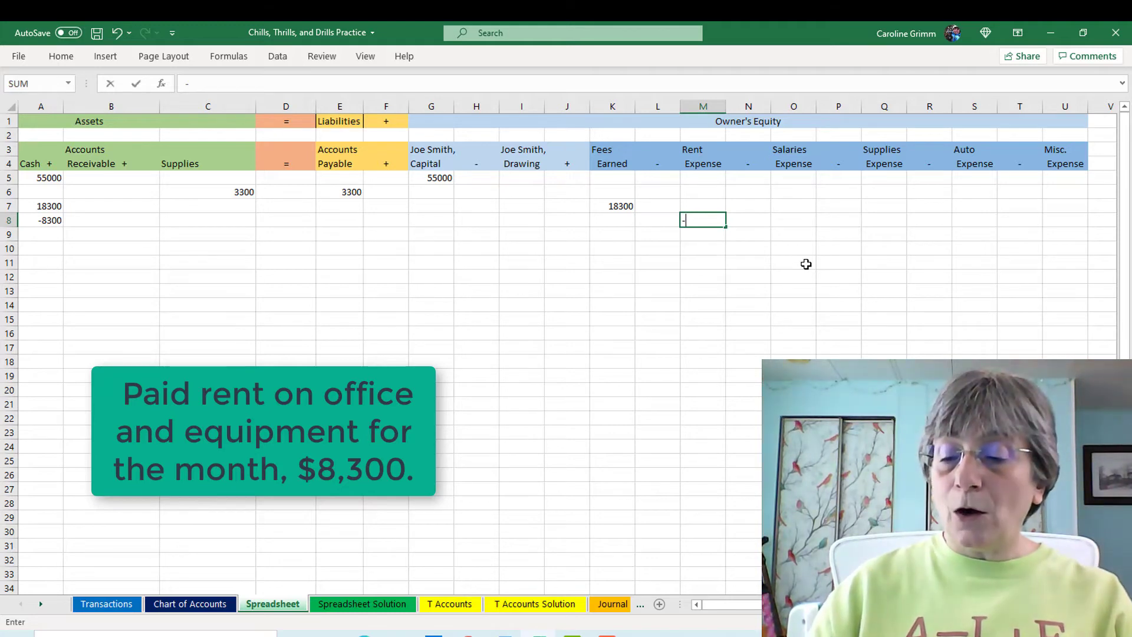
type("8300")
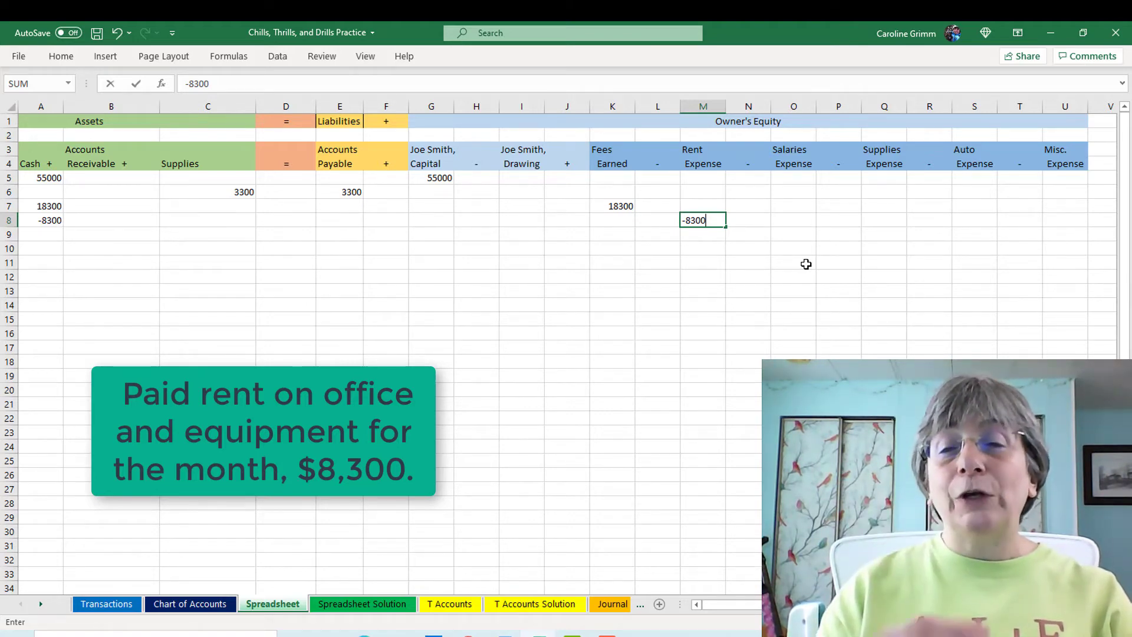
key("Return")
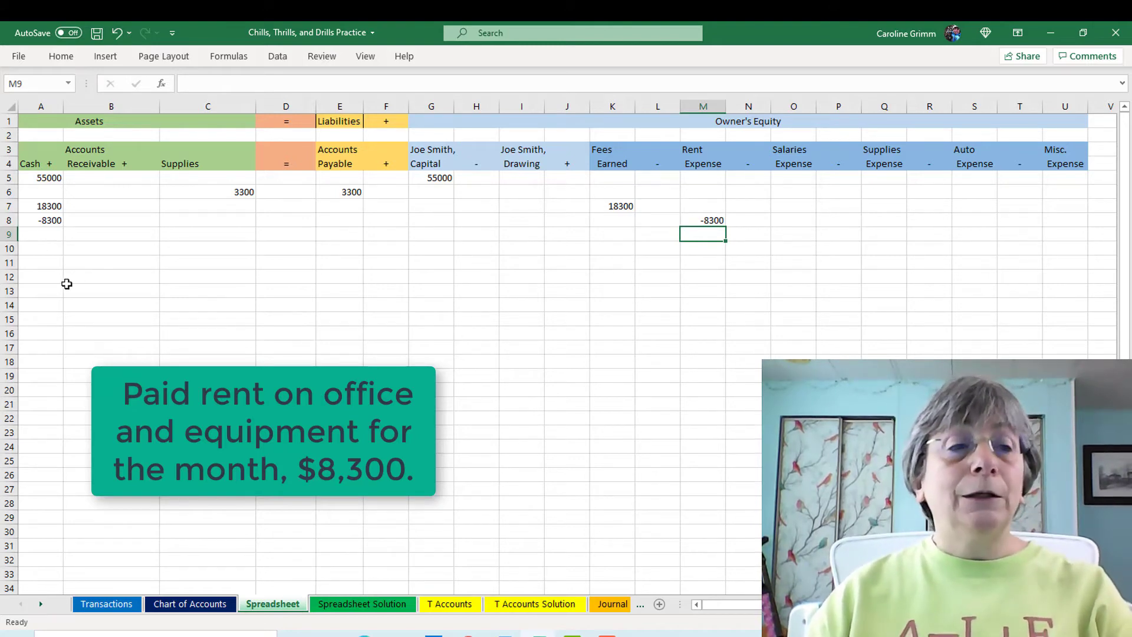
Record the payment to creditors on account in row 9, with -2290 under Accounts Payable and -2290 under Cash.
left_click(46, 235)
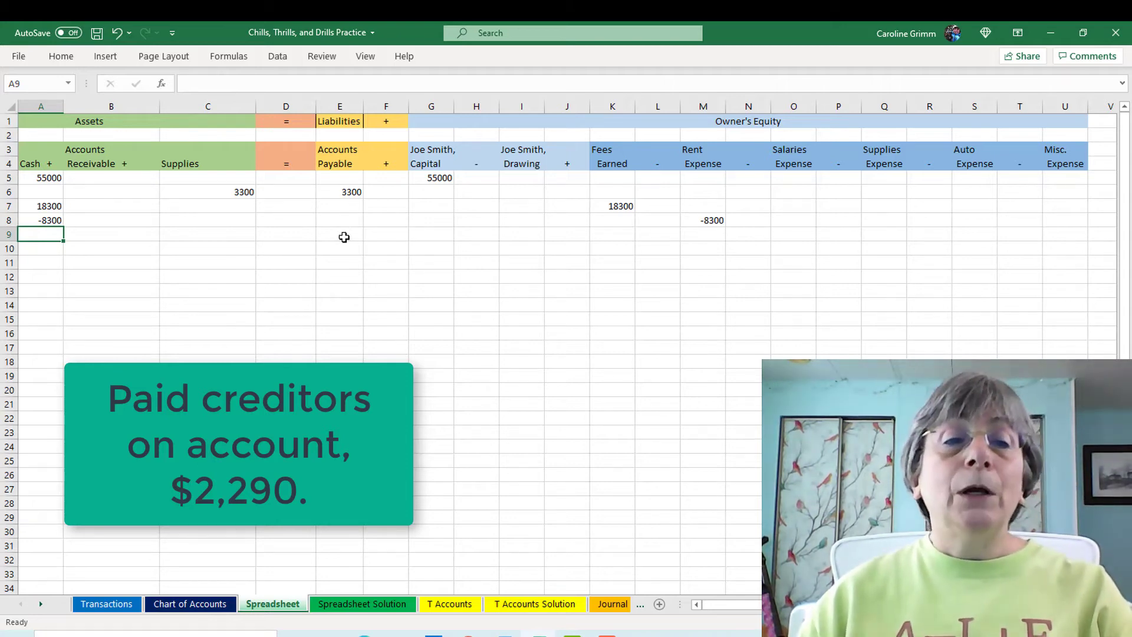
left_click(350, 190)
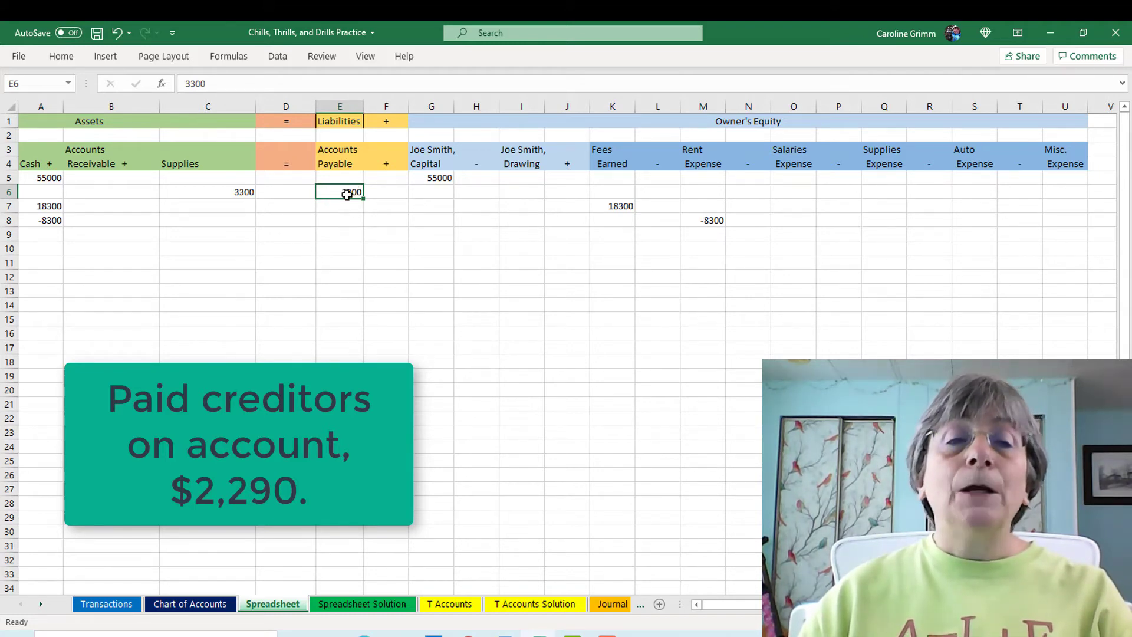
left_click(339, 233)
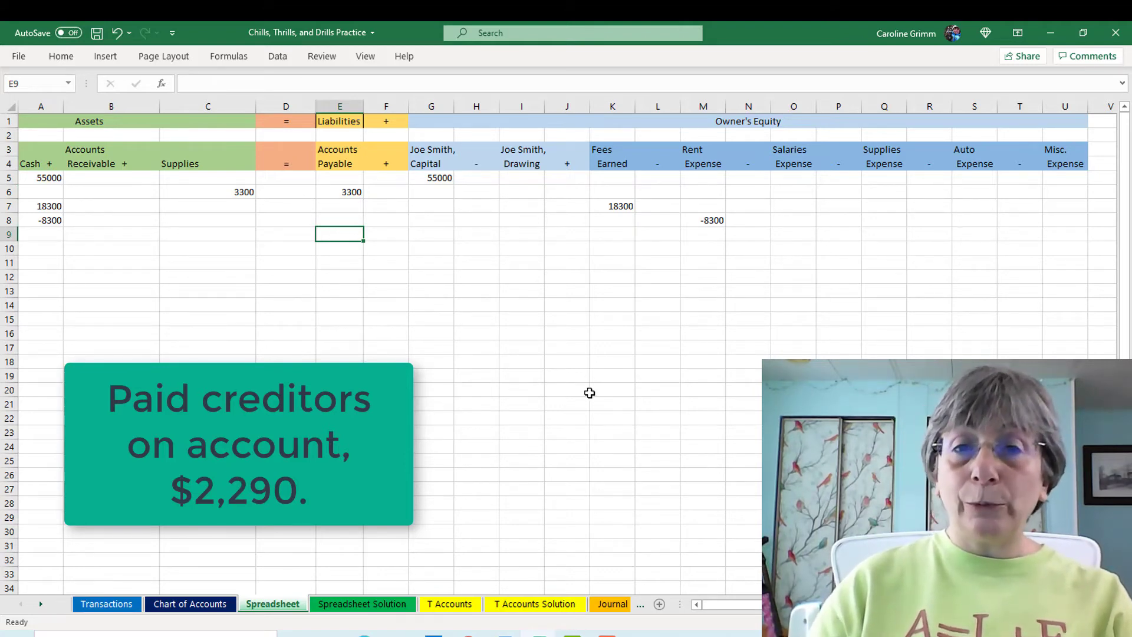
type("-2290")
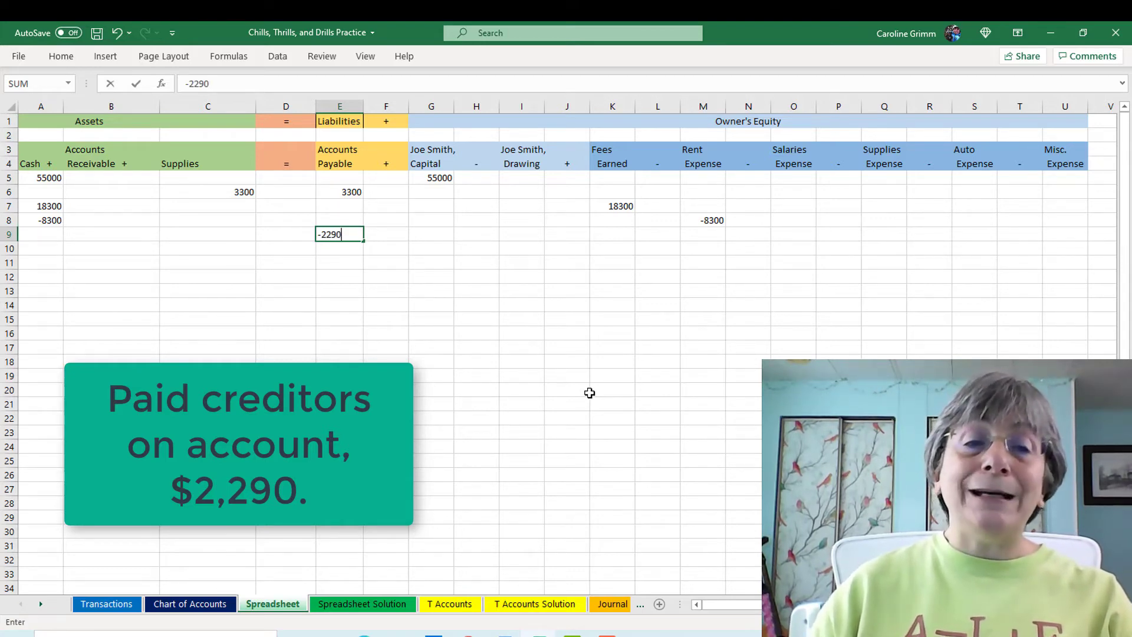
left_click(42, 235)
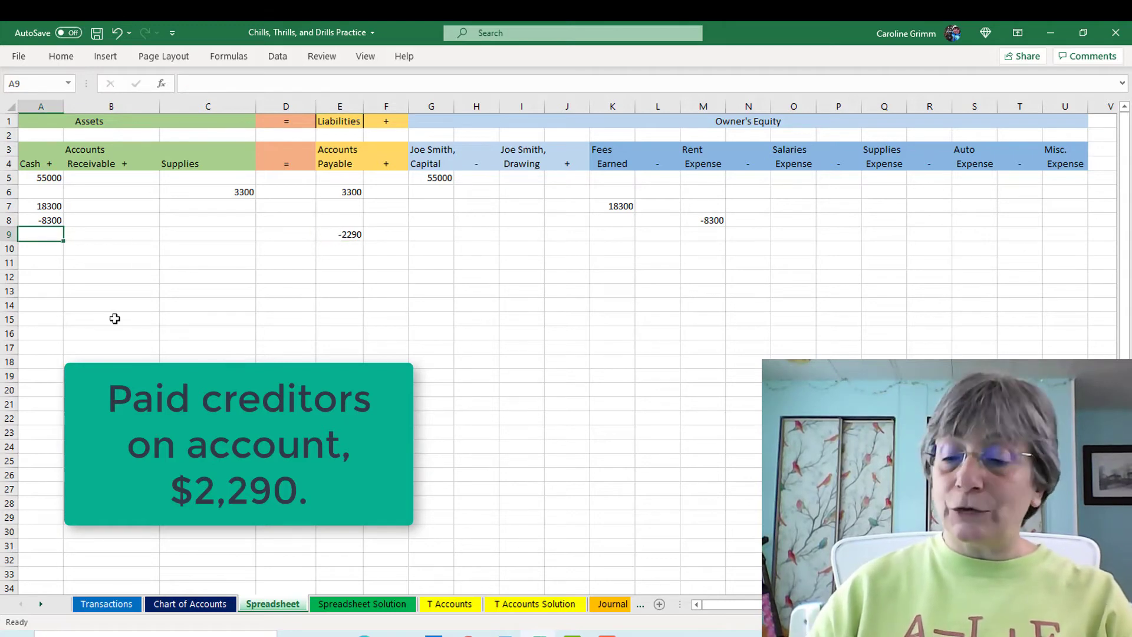
type("-2290")
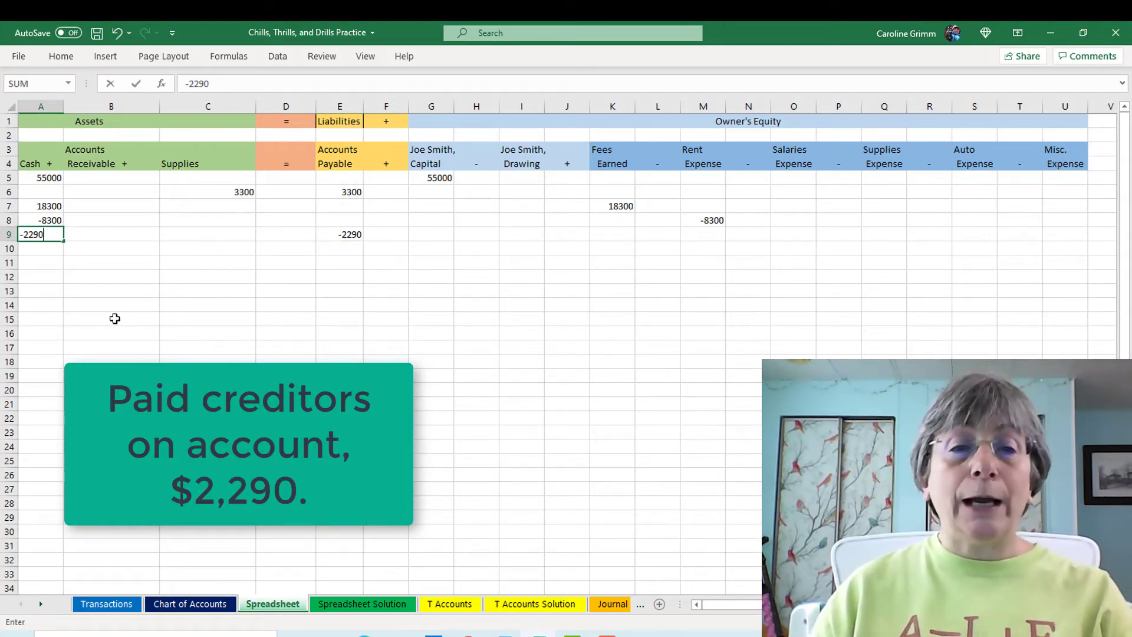
key("Return")
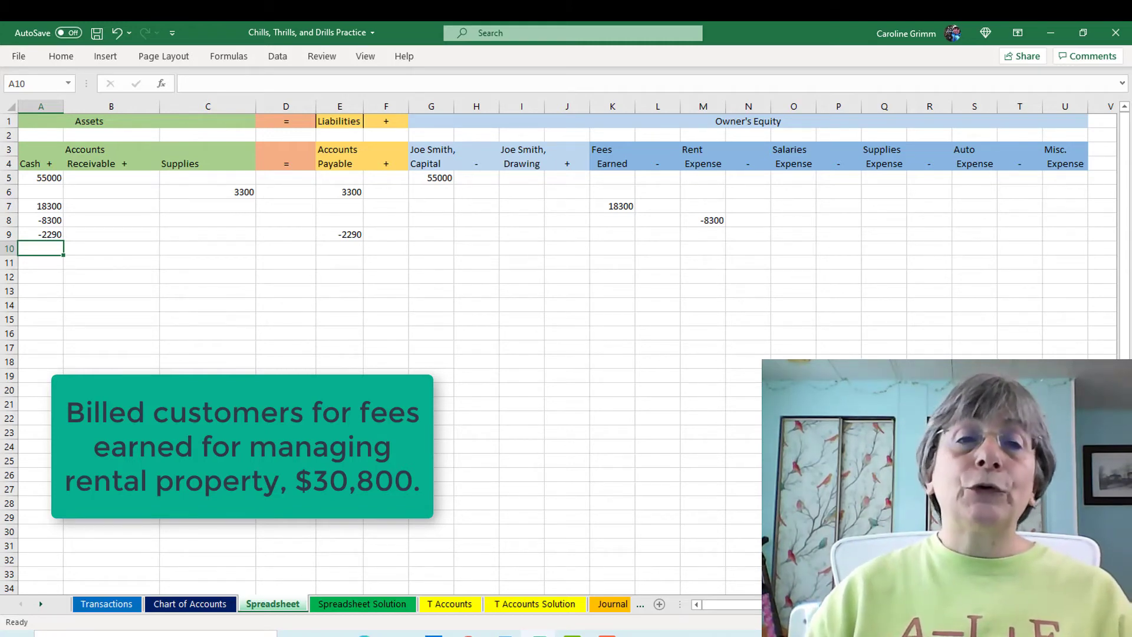
Record the fees billed to customers in row 10, with 30800 under Accounts Receivable and 30800 under Fees Earned.
left_click(111, 250)
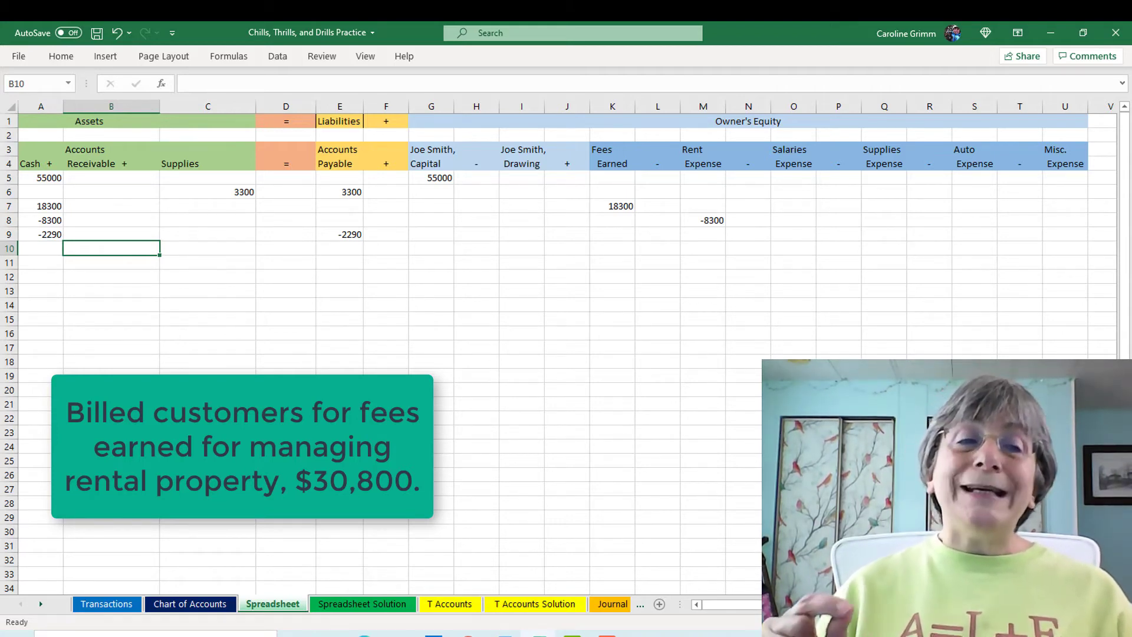
type("308")
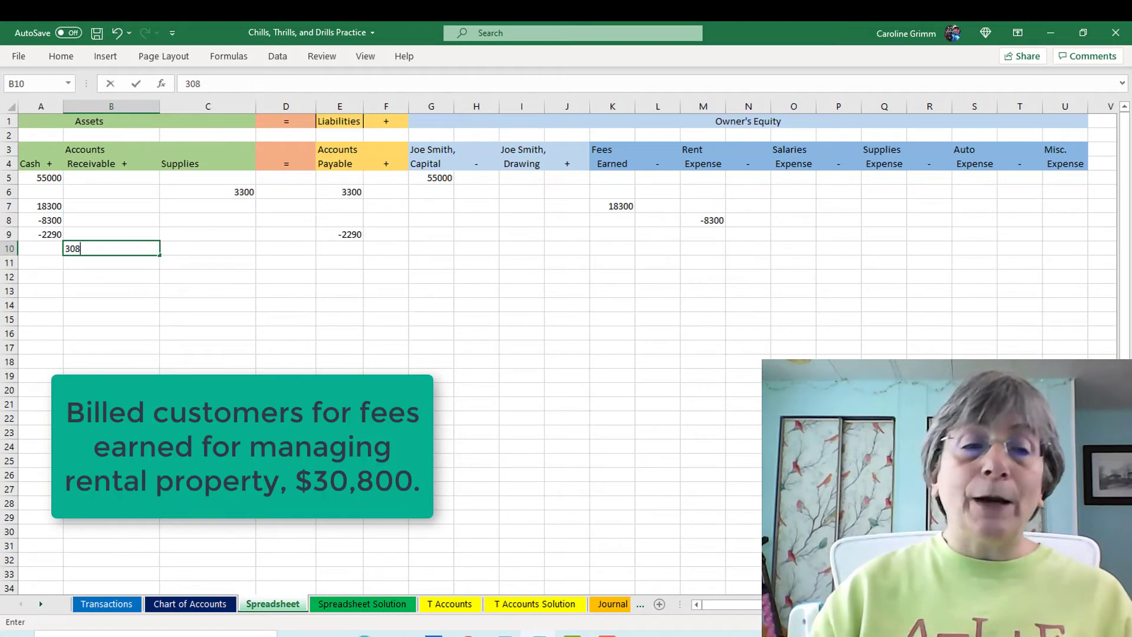
type("00")
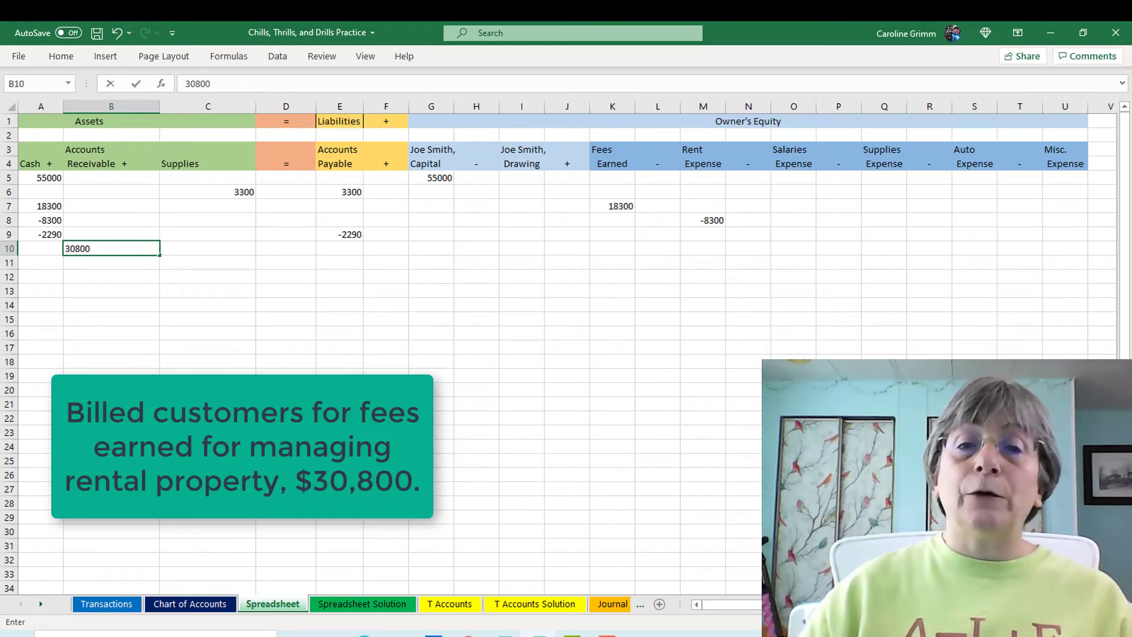
left_click(615, 247)
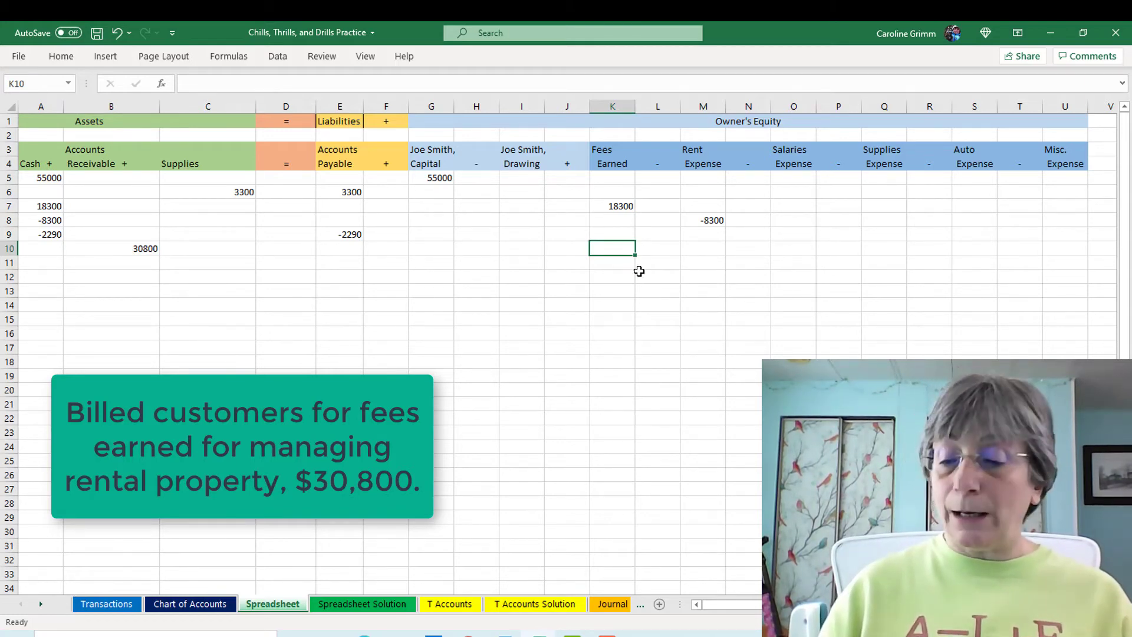
type("30800")
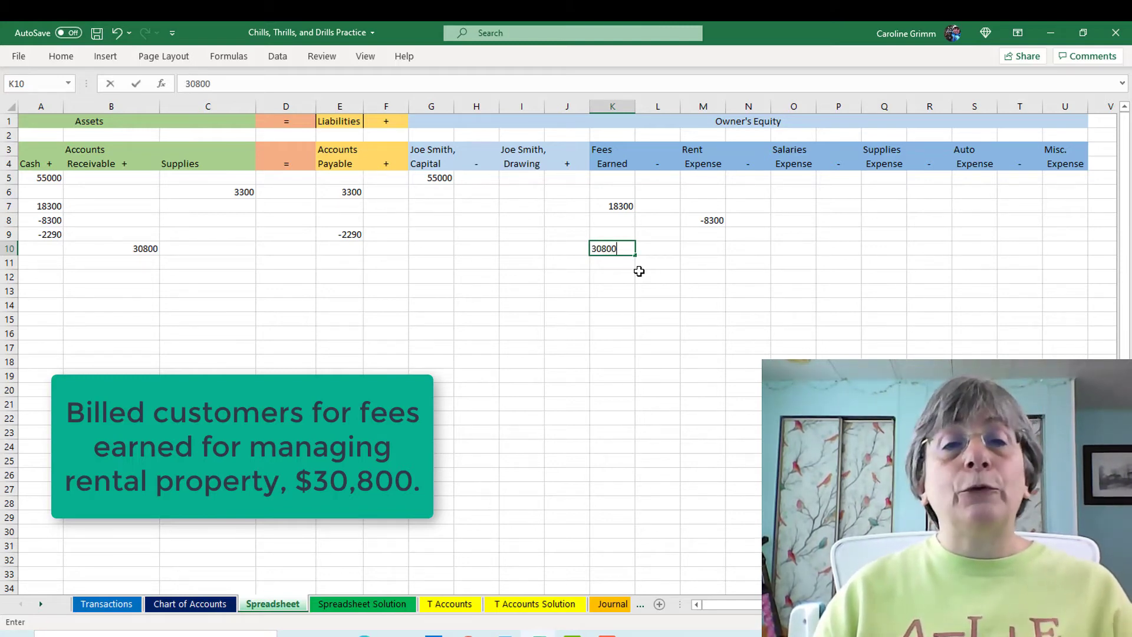
key("Return")
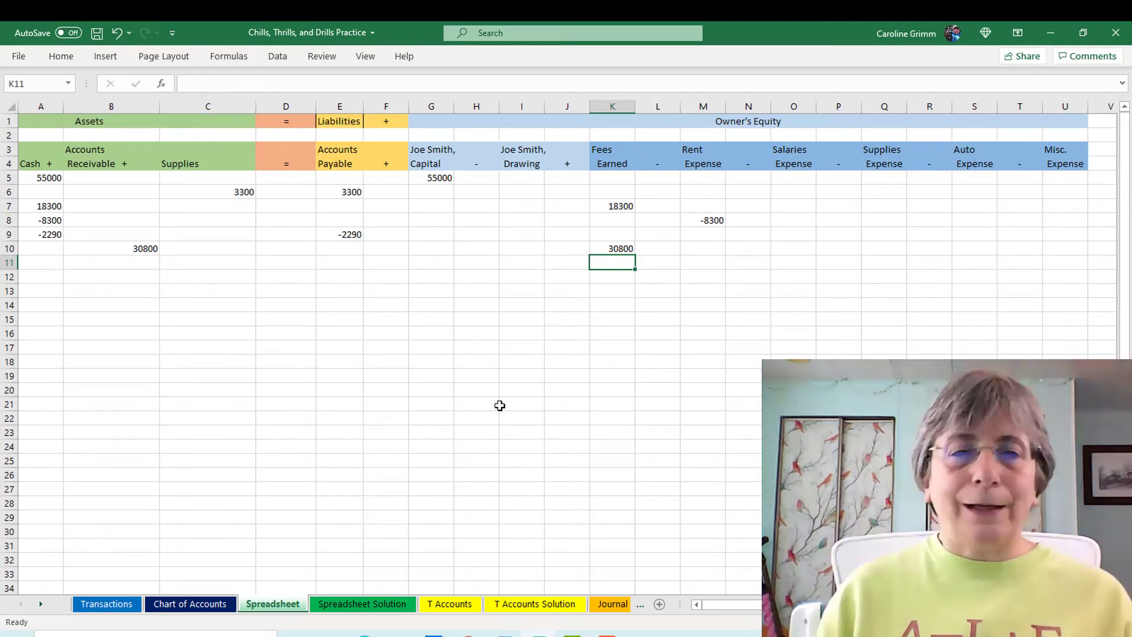
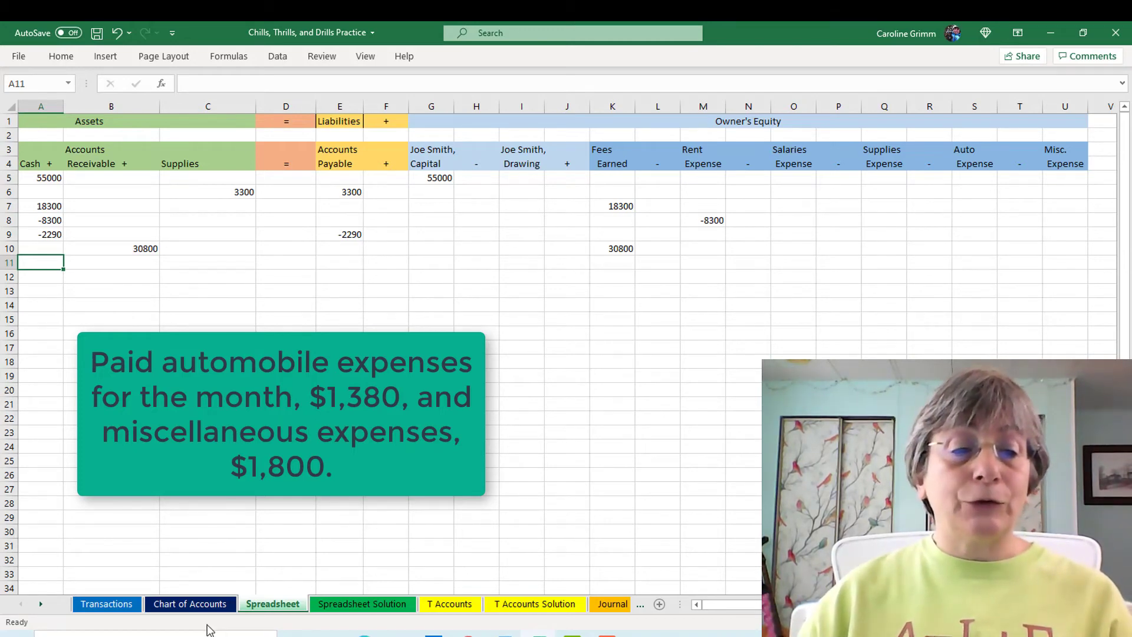
Enter the month's automobile and miscellaneous expenses in row 11, with -1380 under Auto Expense and -1800 under Misc. Expense.
left_click(974, 263)
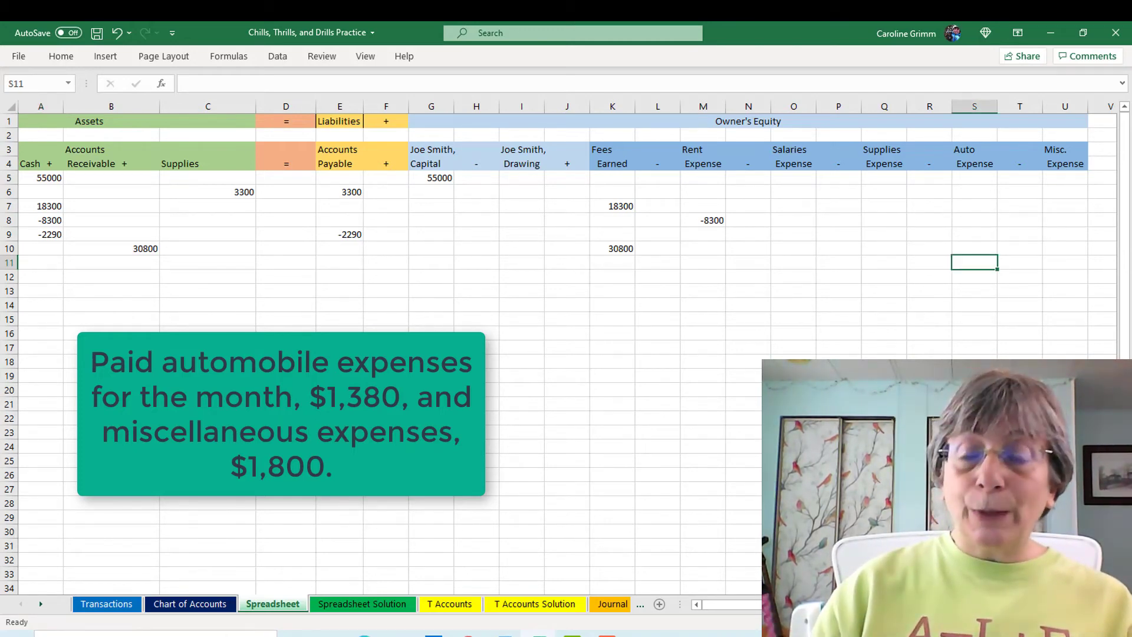
type("-1380")
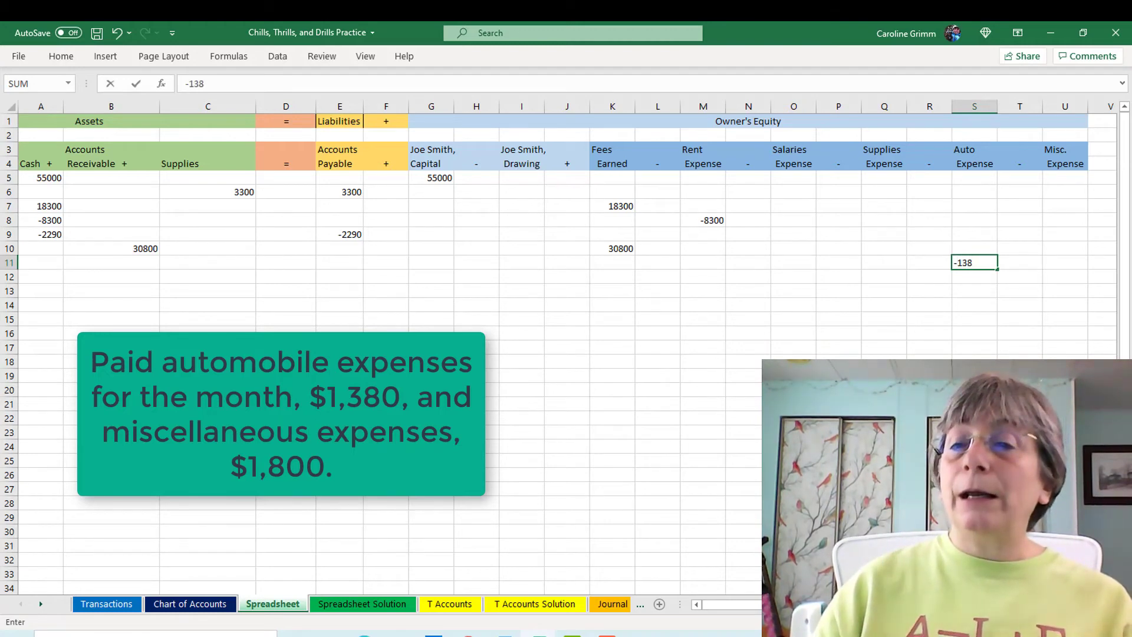
left_click(1063, 262)
type("-")
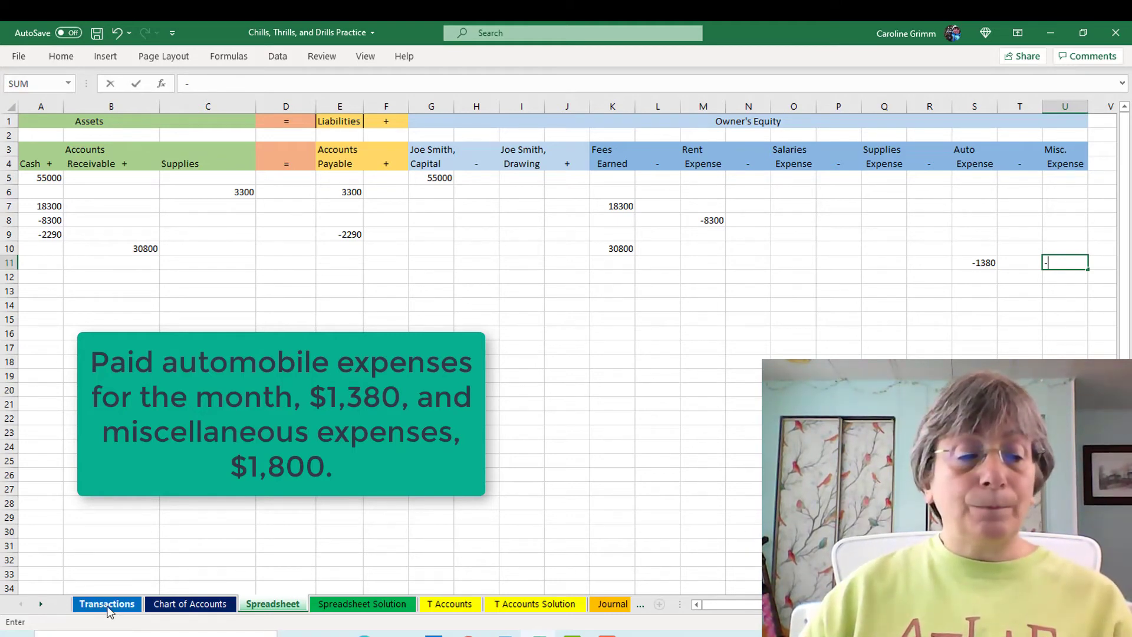
key("BackSpace")
type("-1800")
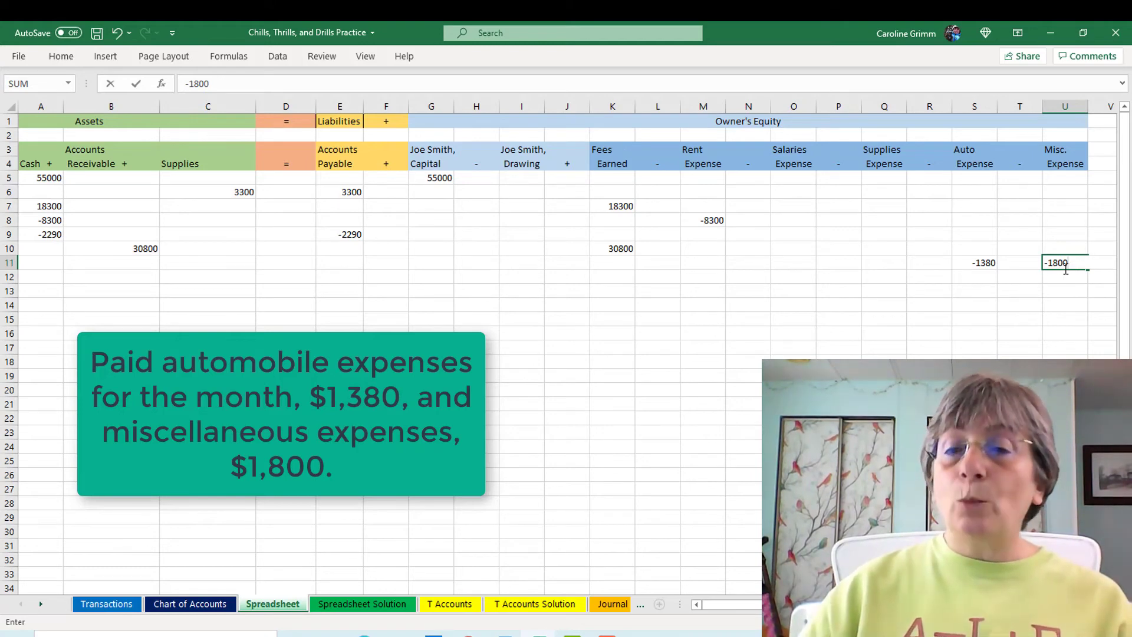
Enter the sum +1380+1800 under Cash in A11 for the combined expense payment.
left_click(44, 260)
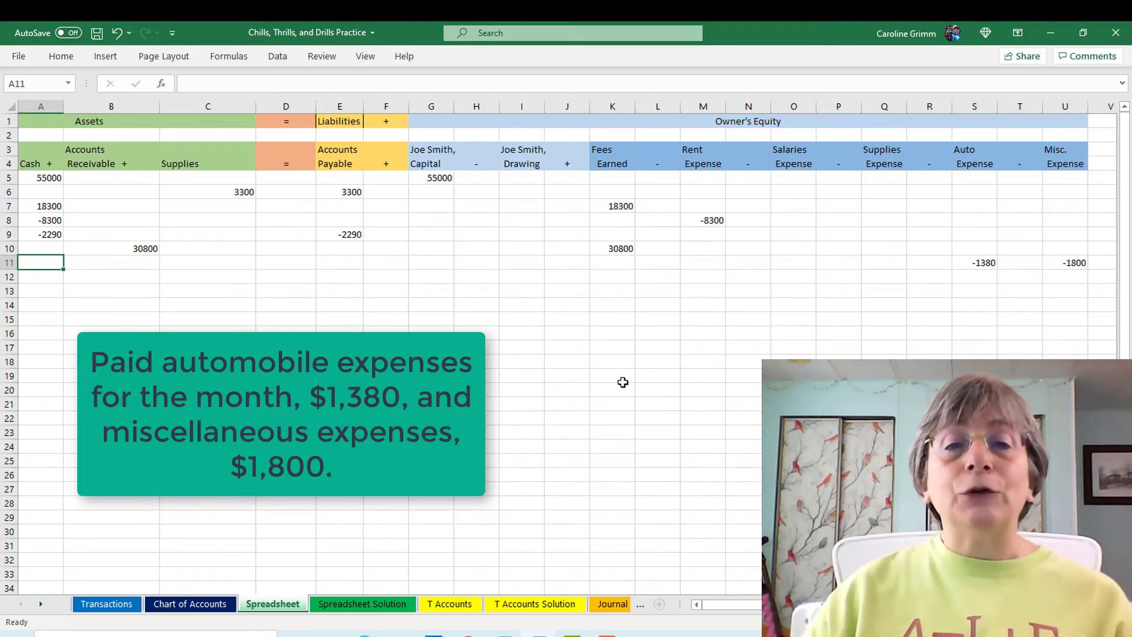
type("+")
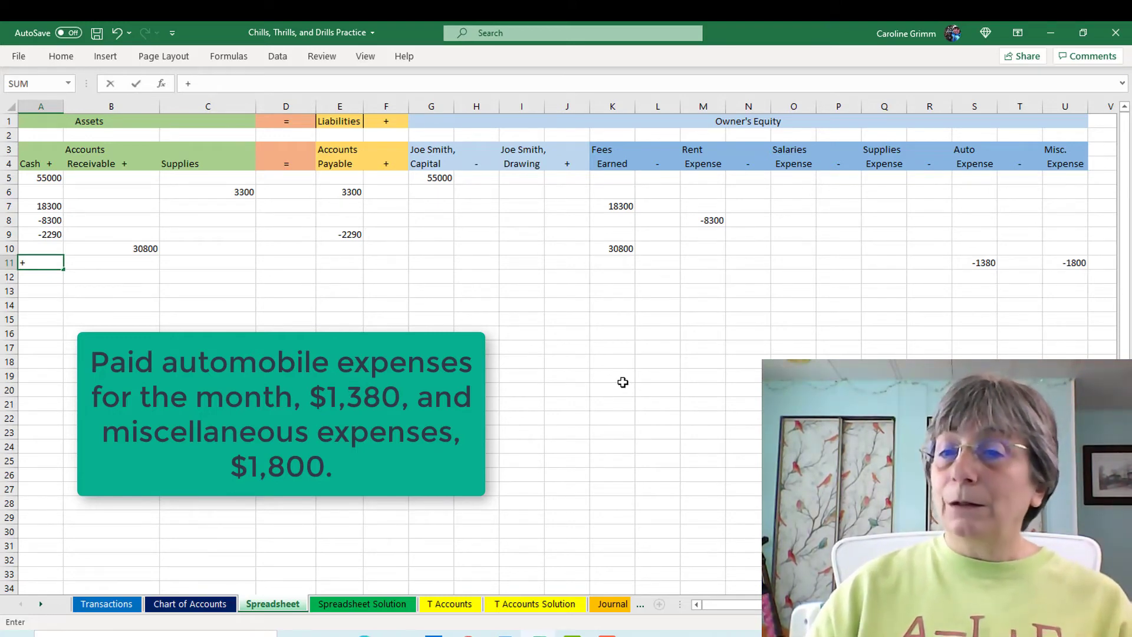
type("1380+1")
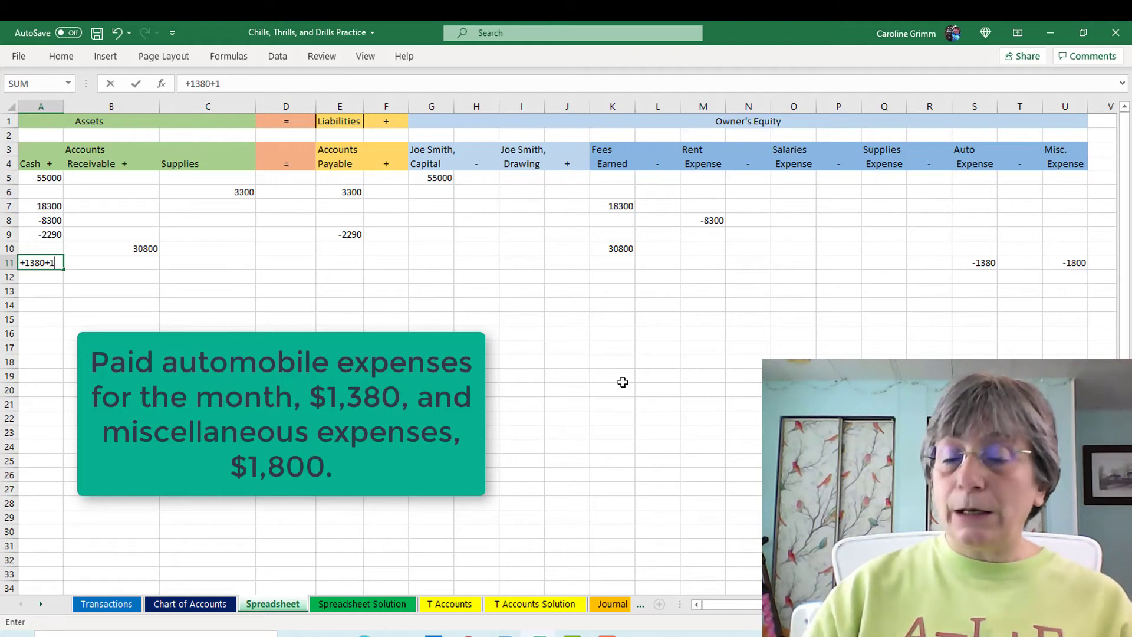
type("800")
key("Return")
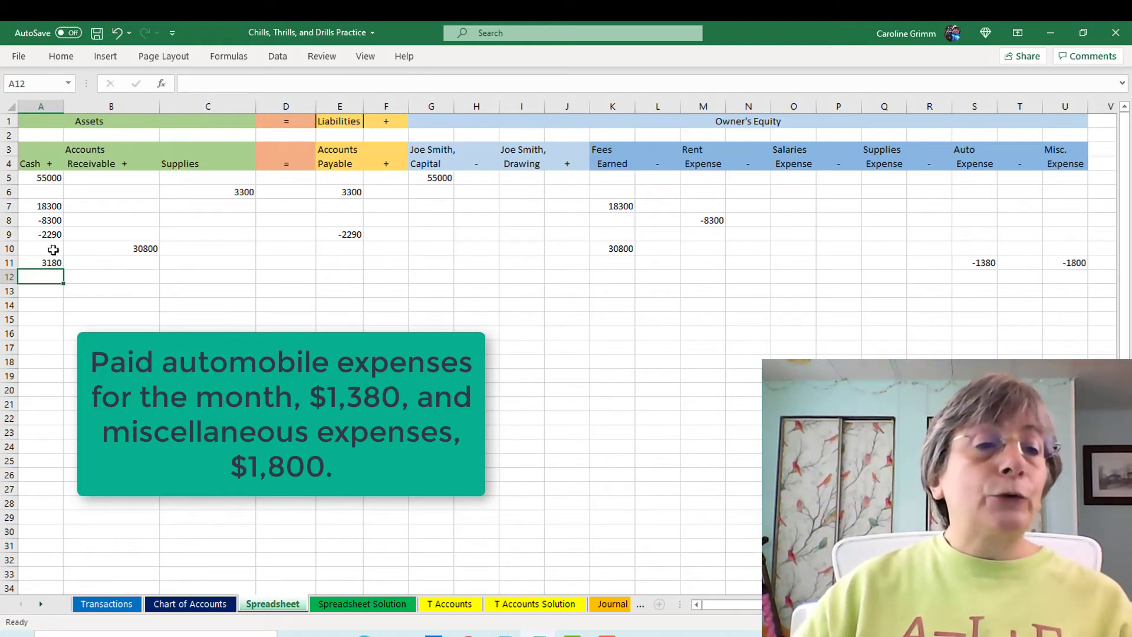
Replace the formula under Cash in A11 with the negative amount -3180.
left_click(47, 262)
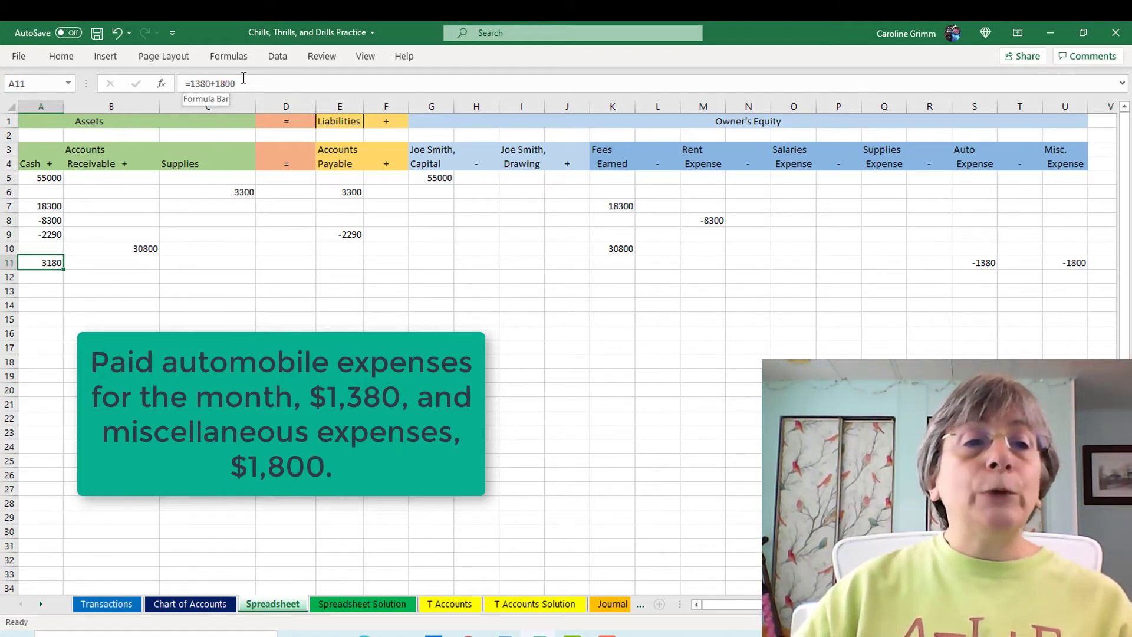
left_click_drag(244, 83, 180, 84)
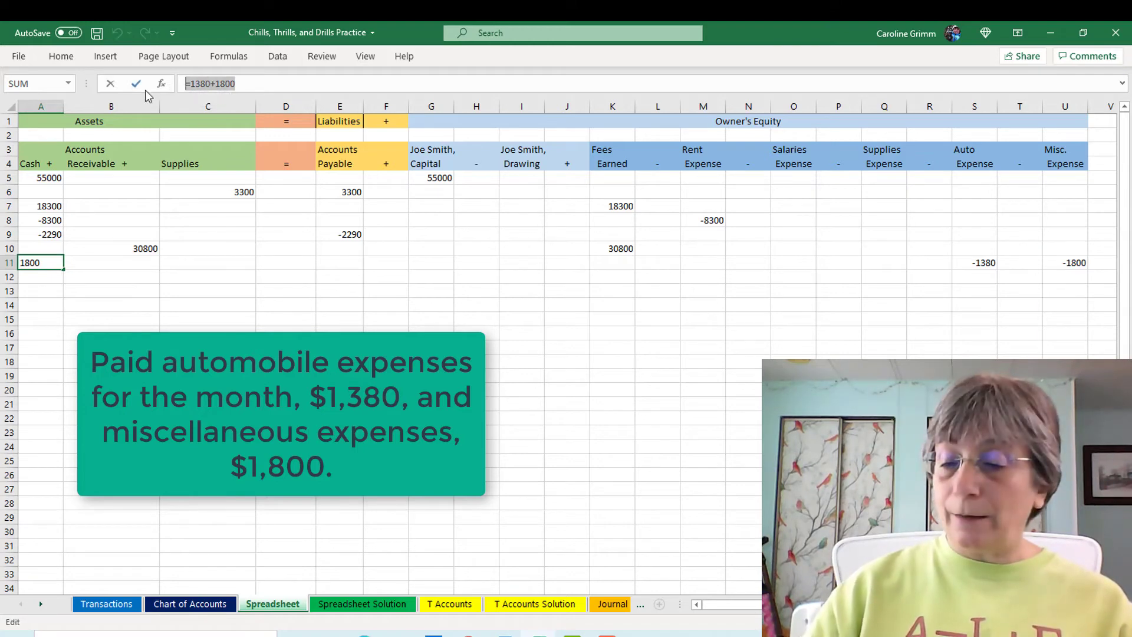
type("-3180")
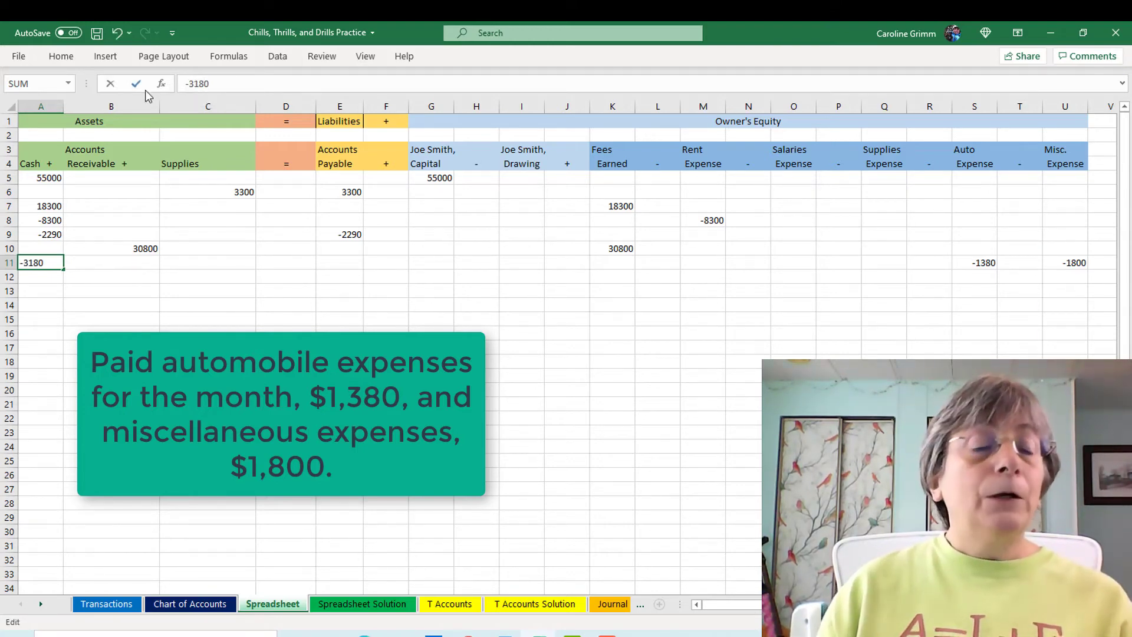
key("Return")
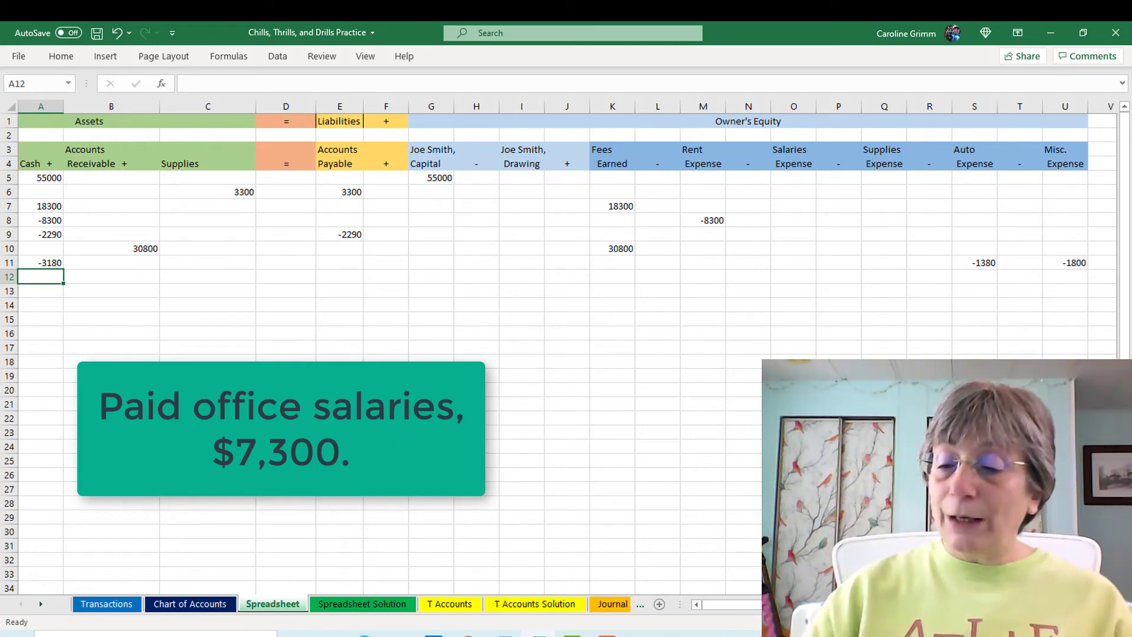
Record the office salaries payment in row 12, with -7300 under Cash and -7300 under Salaries Expense.
type("-7300")
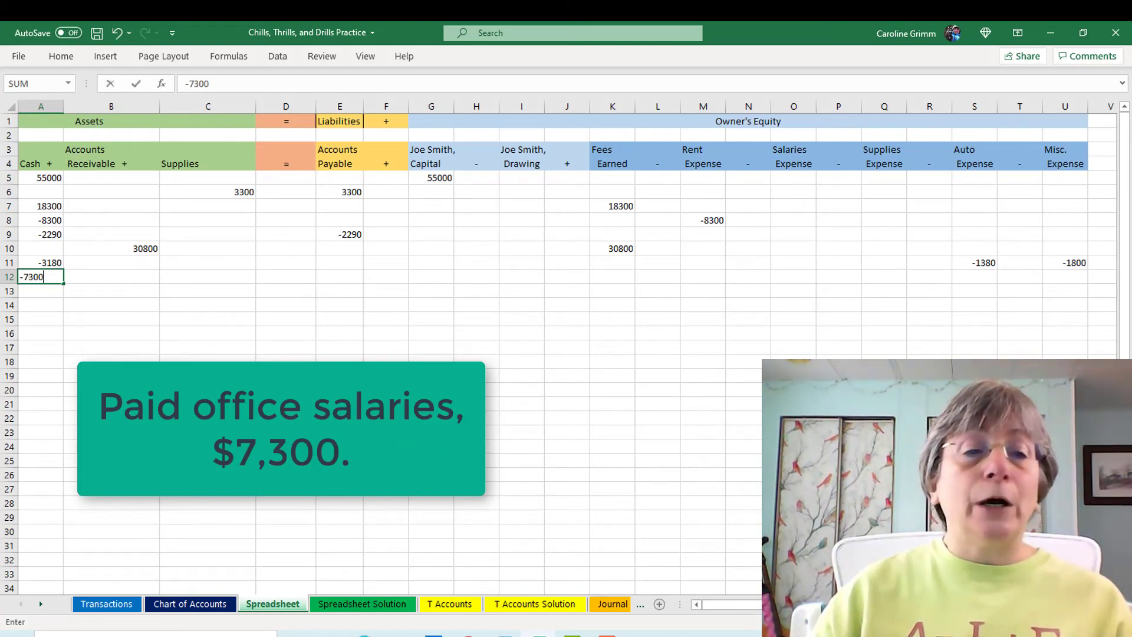
left_click(799, 280)
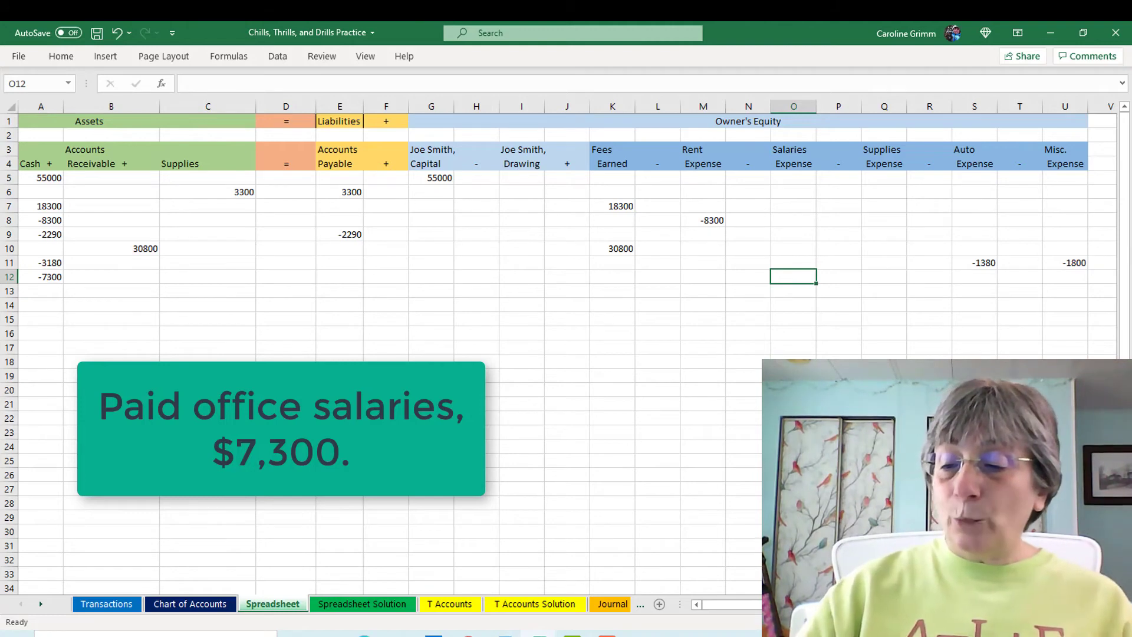
type("-7300")
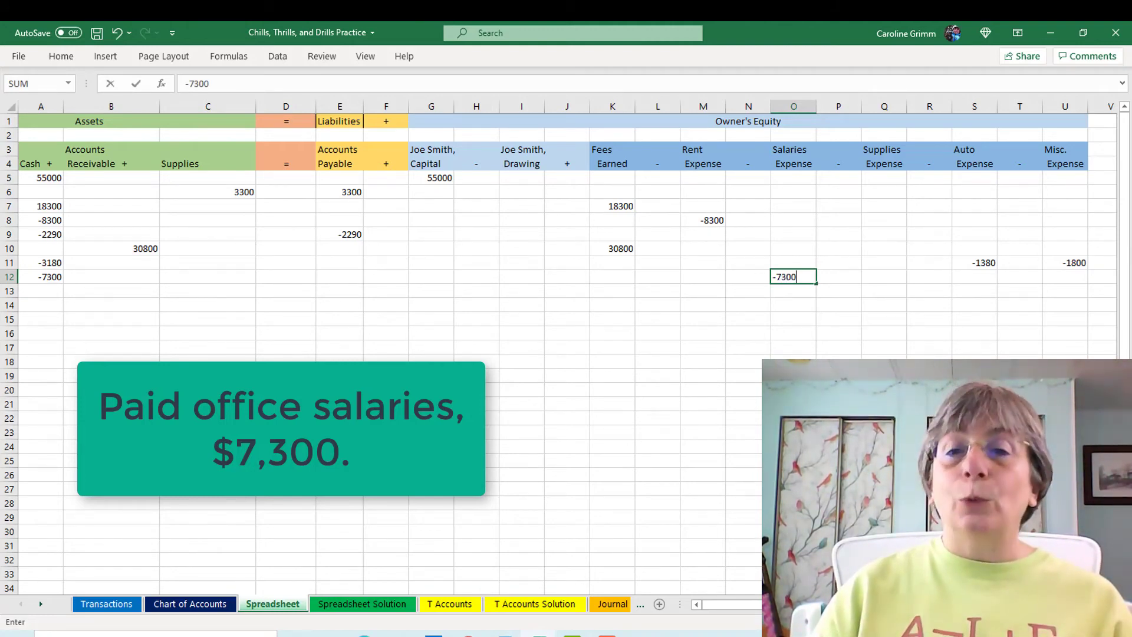
key("Return")
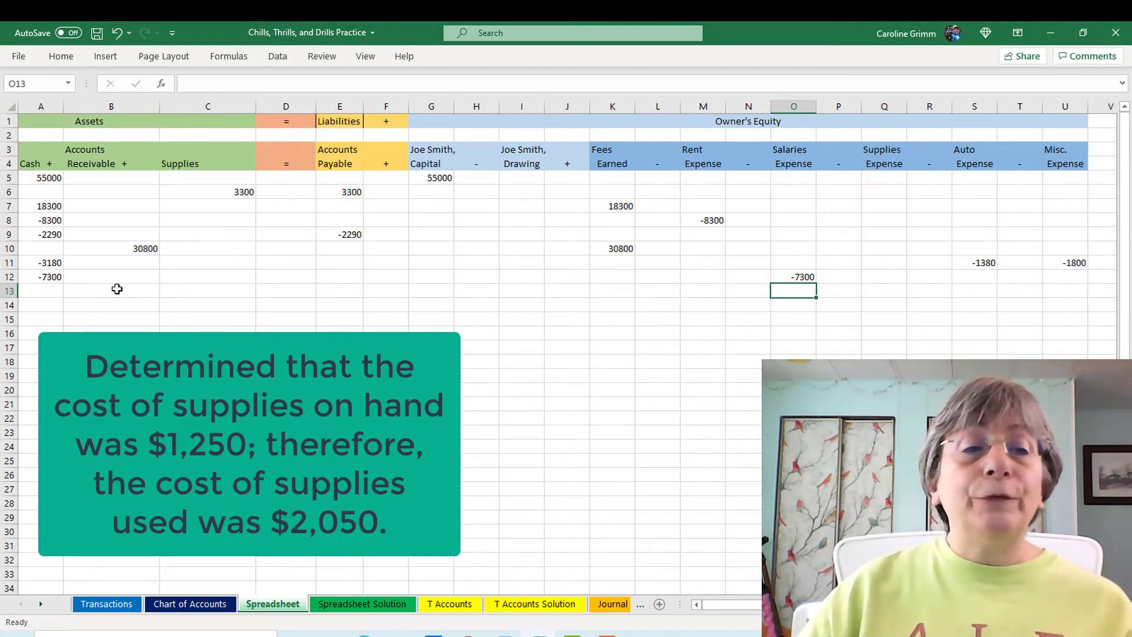
Record the supplies used in row 13, with -2250 under Supplies and -2250 under Supplies Expense.
left_click(226, 296)
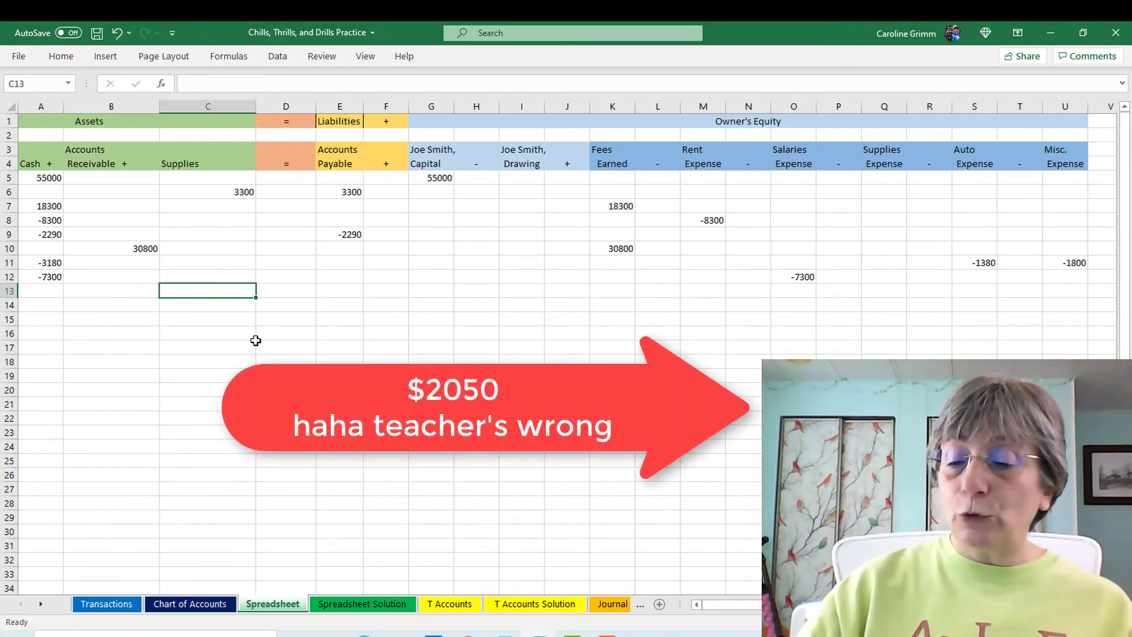
type("-2250")
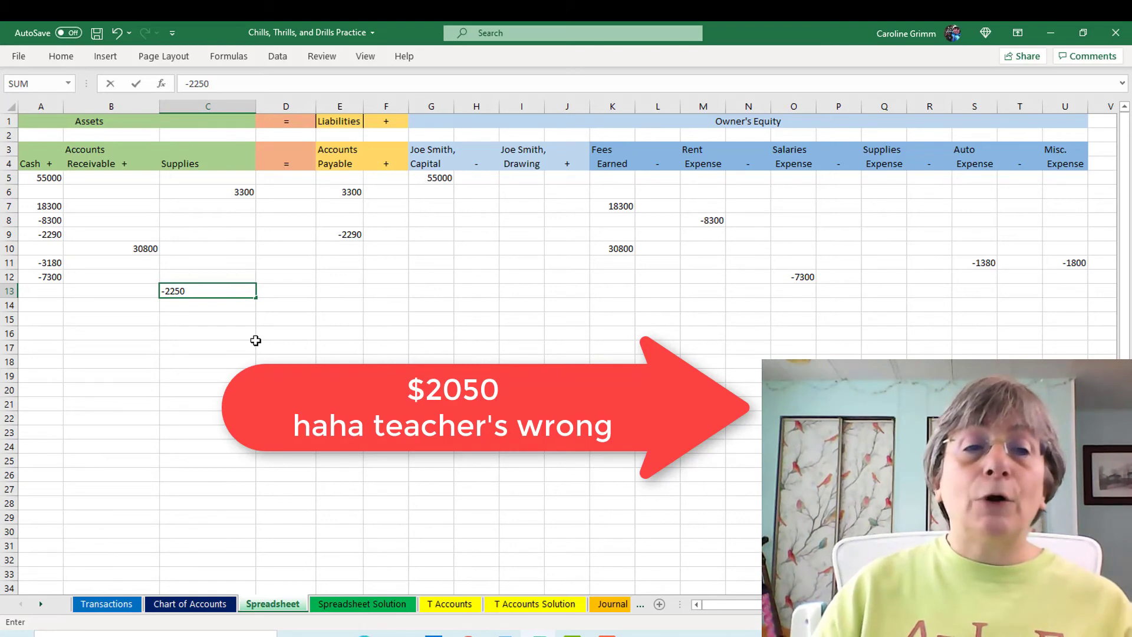
key("Return")
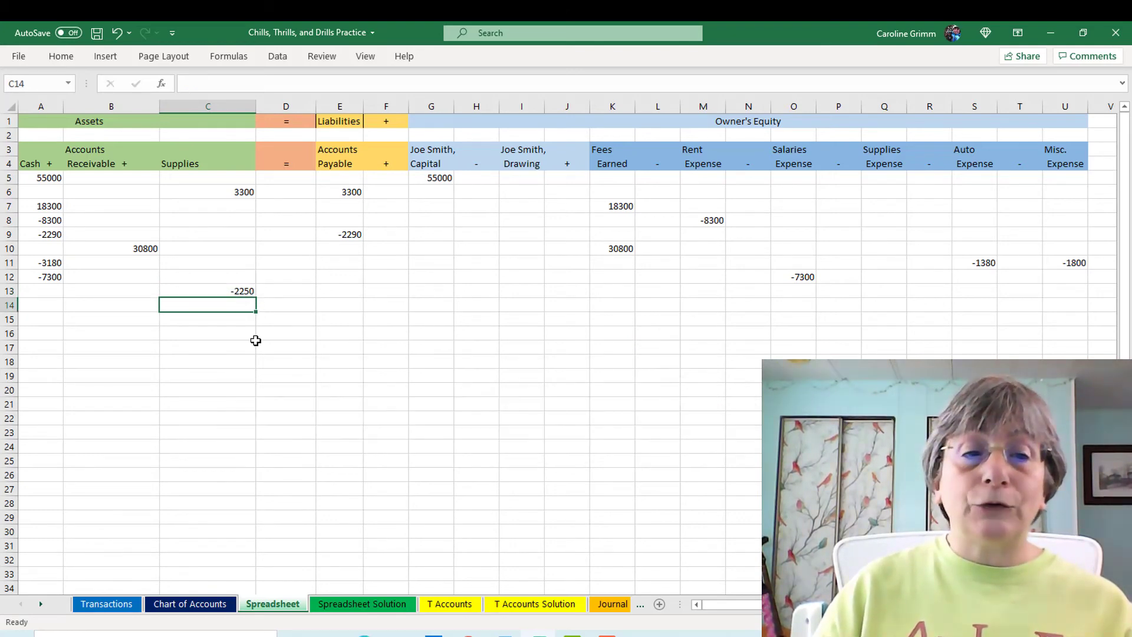
key("Up")
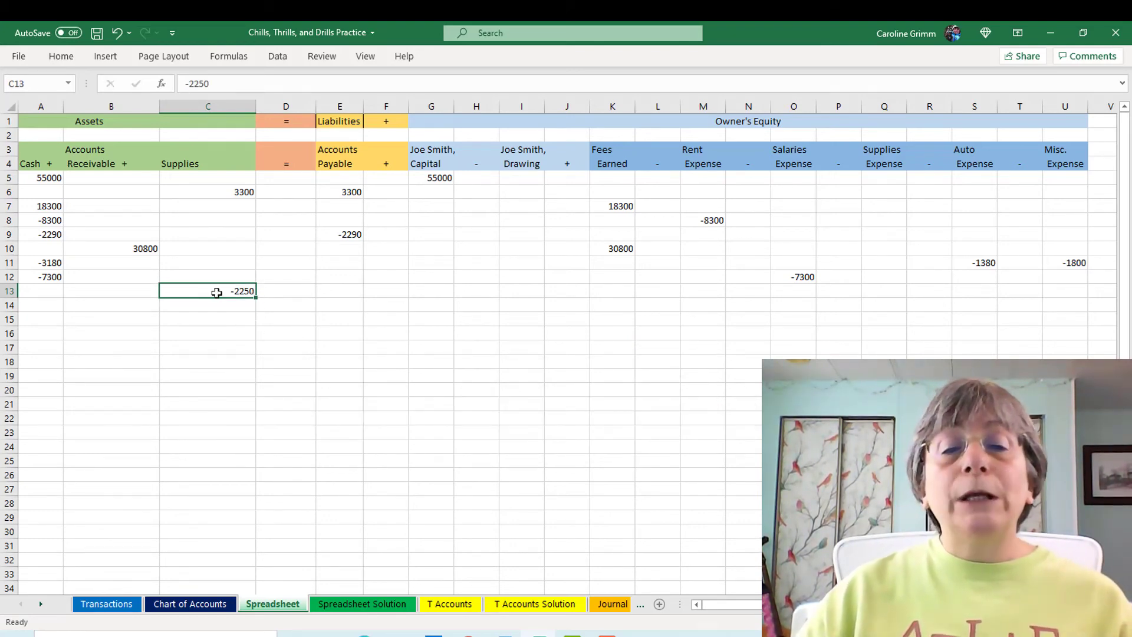
left_click(885, 292)
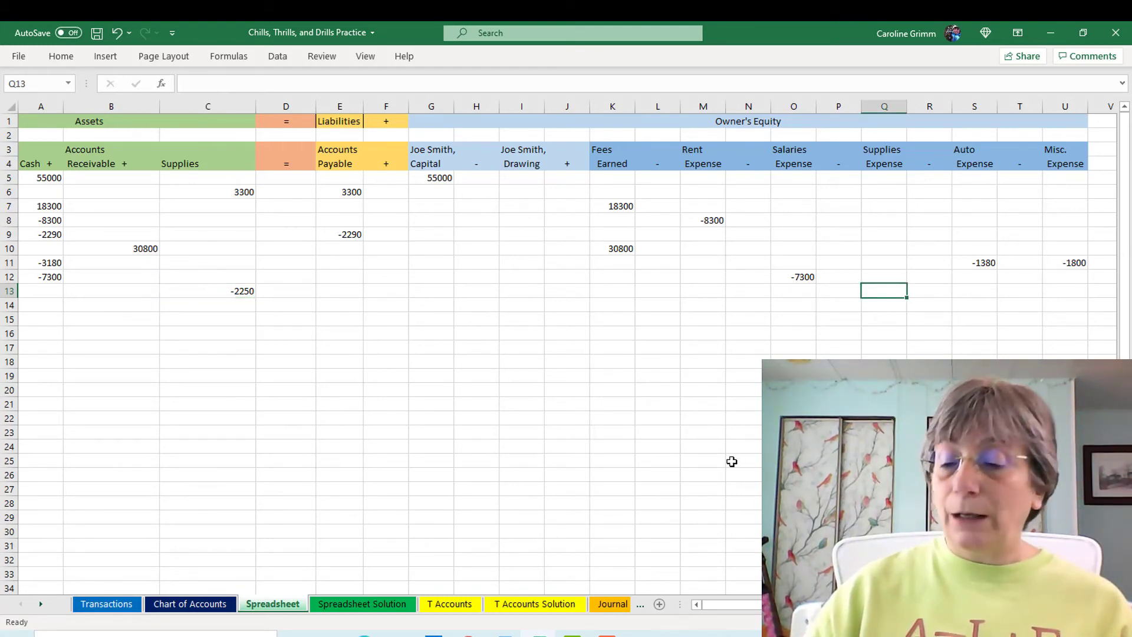
type("-2250")
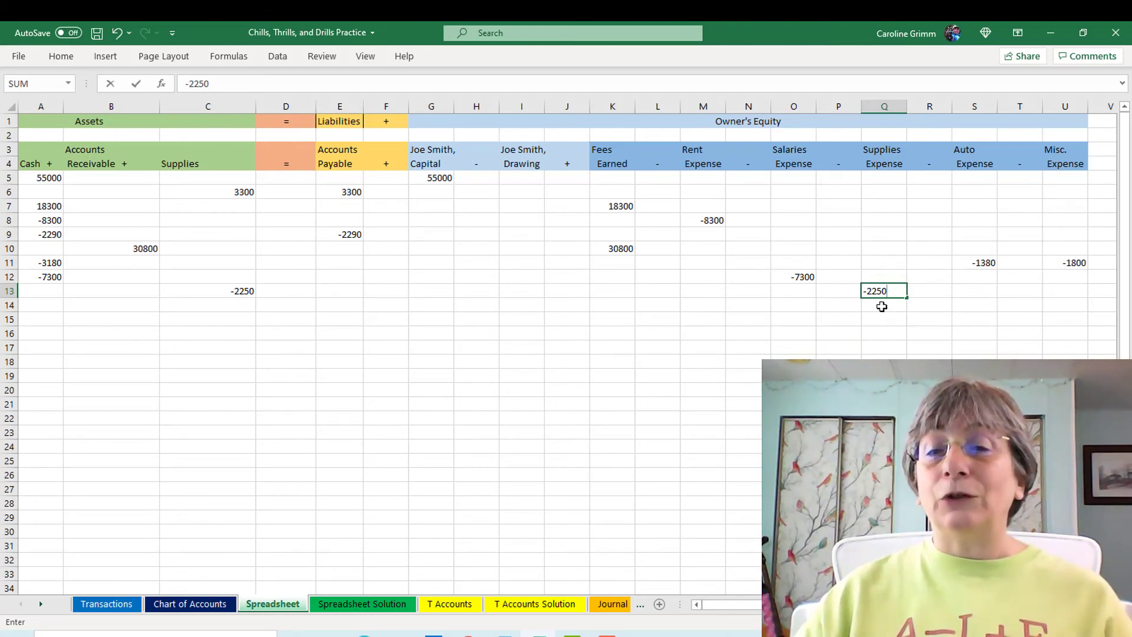
key("Return")
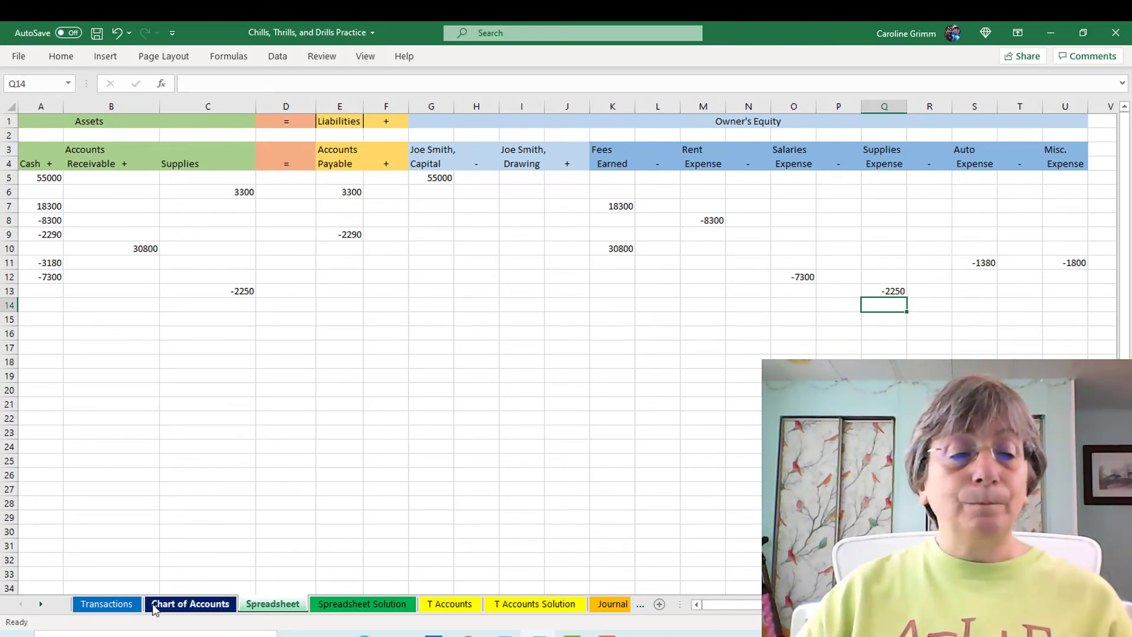
Record the owner's cash withdrawal in row 14, with -13800 under Cash and -13800 under the owner's Drawing account.
left_click(43, 307)
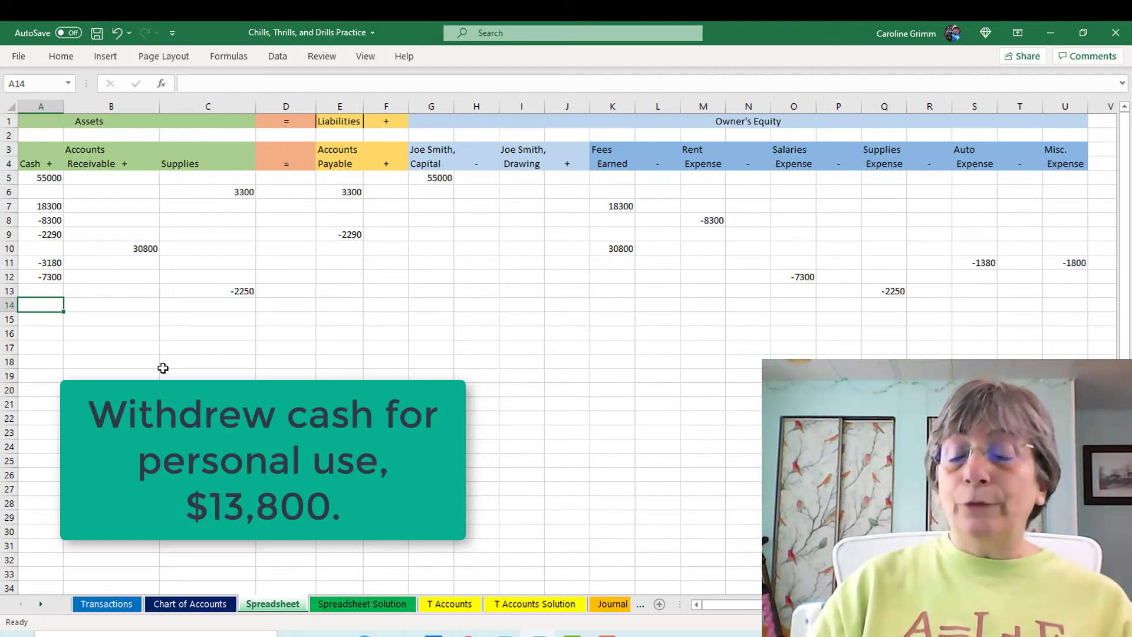
type("-138")
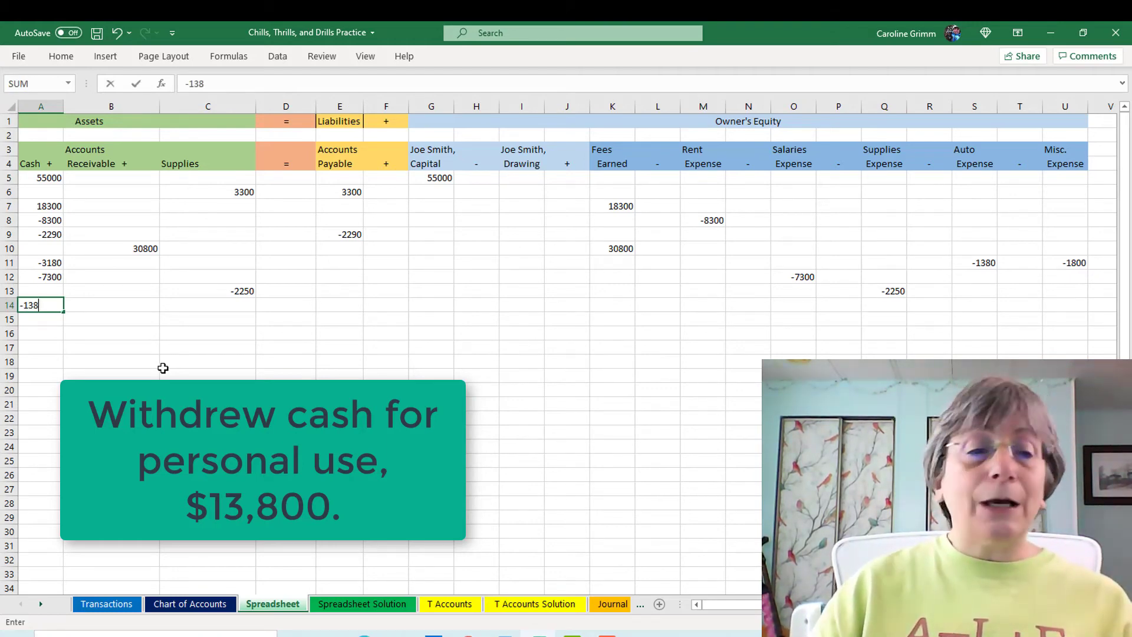
type("00")
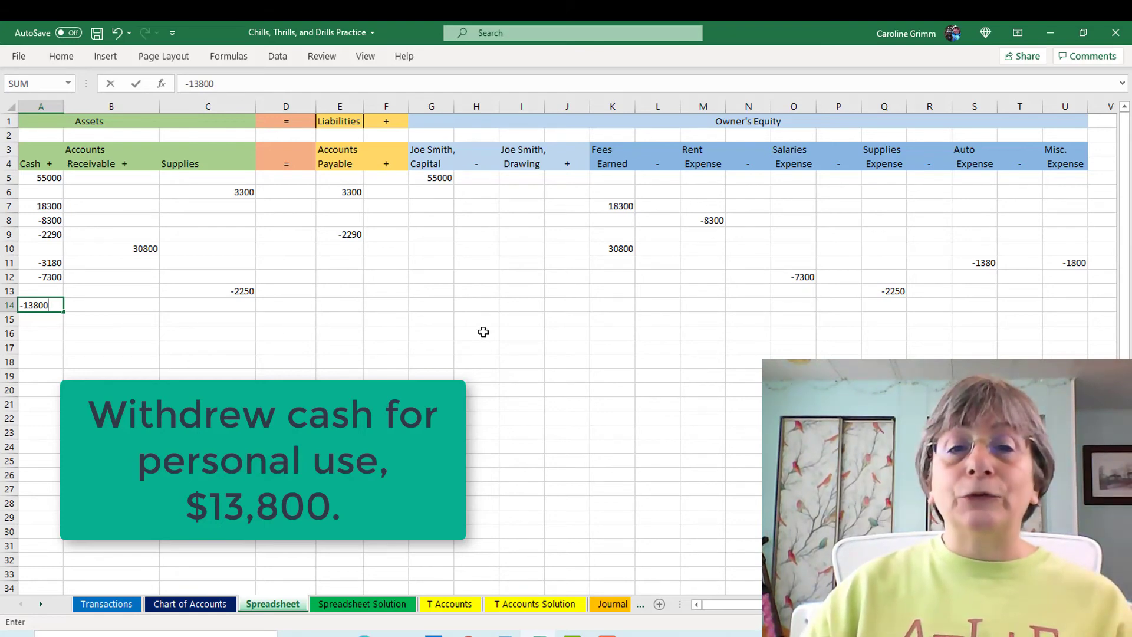
left_click(522, 303)
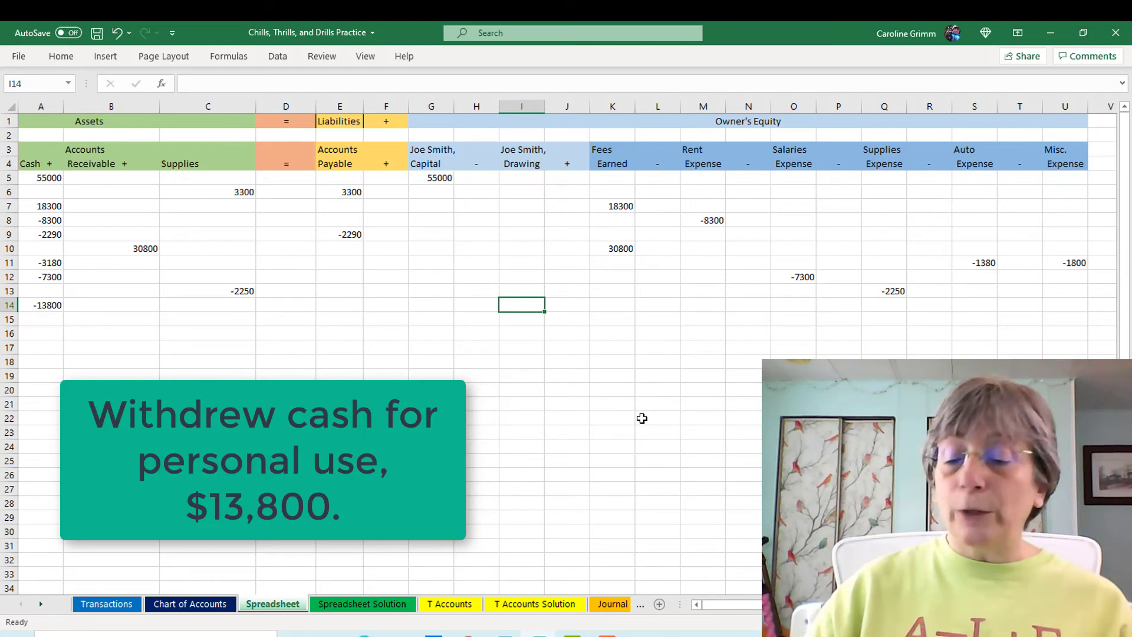
type("-13")
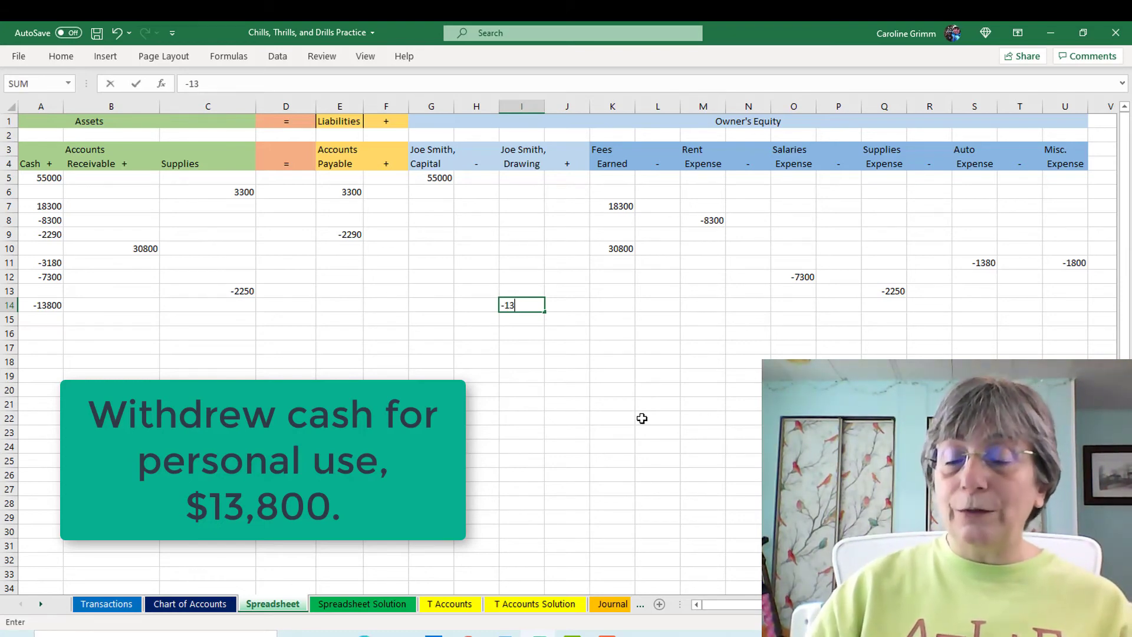
type("800")
key("Return")
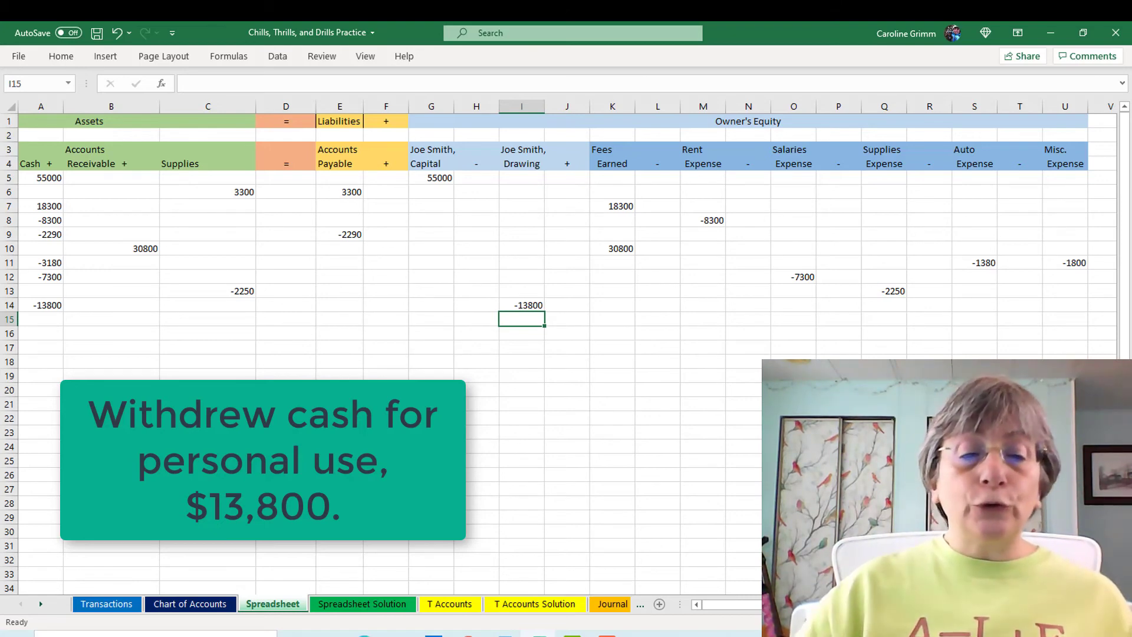
Make the column totals in row 17 bold, from Cash in A17 through Misc. Expense in U17.
left_click_drag(726, 606, 718, 610)
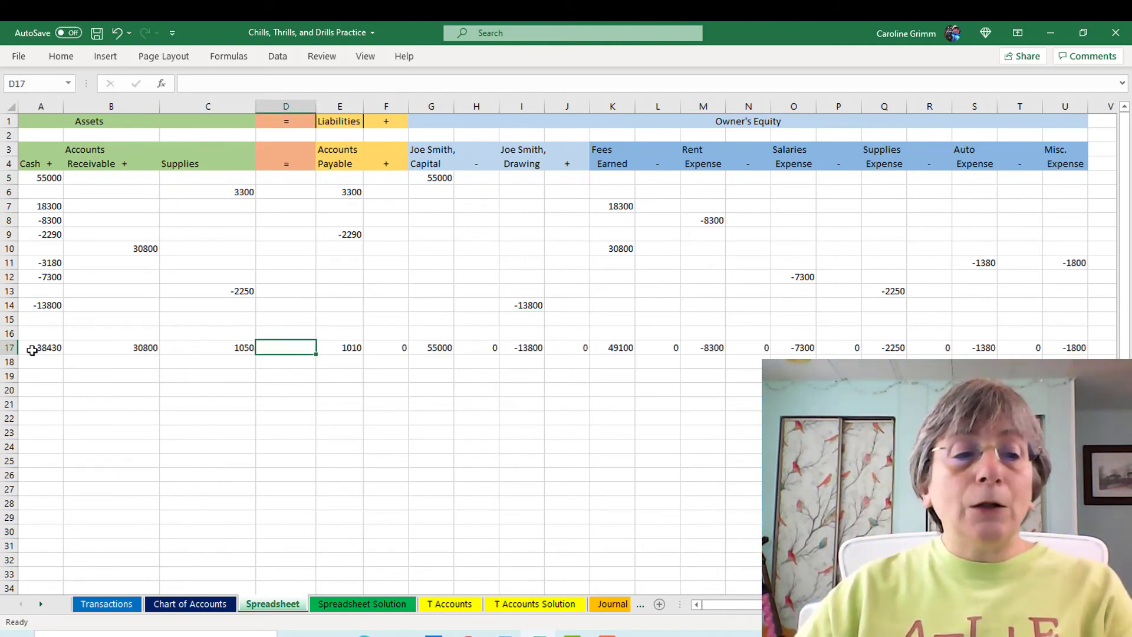
left_click_drag(36, 348, 295, 349)
left_click_drag(381, 354, 1074, 348)
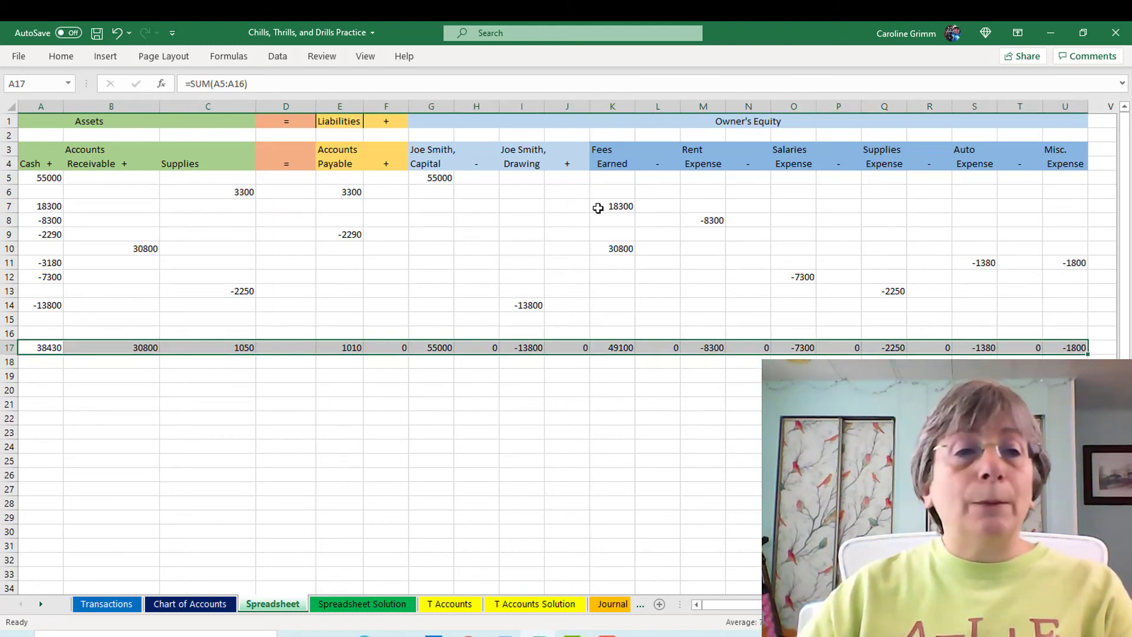
left_click(61, 57)
left_click(72, 112)
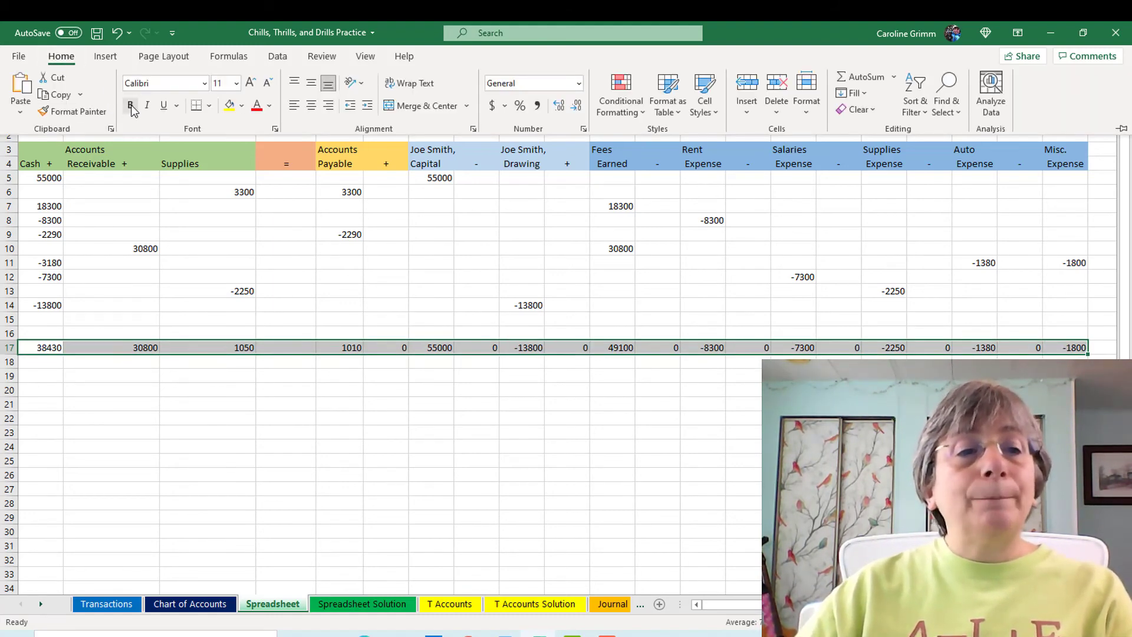
Sum the asset totals A17:C17 in cell C19 with AutoSum.
left_click(40, 376)
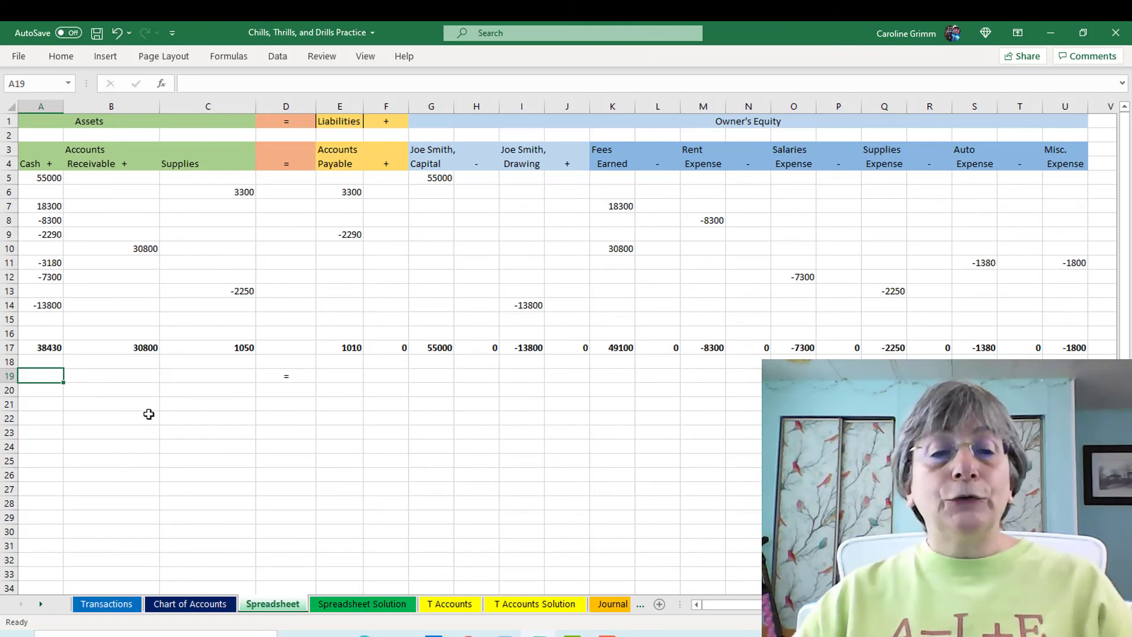
left_click(211, 377)
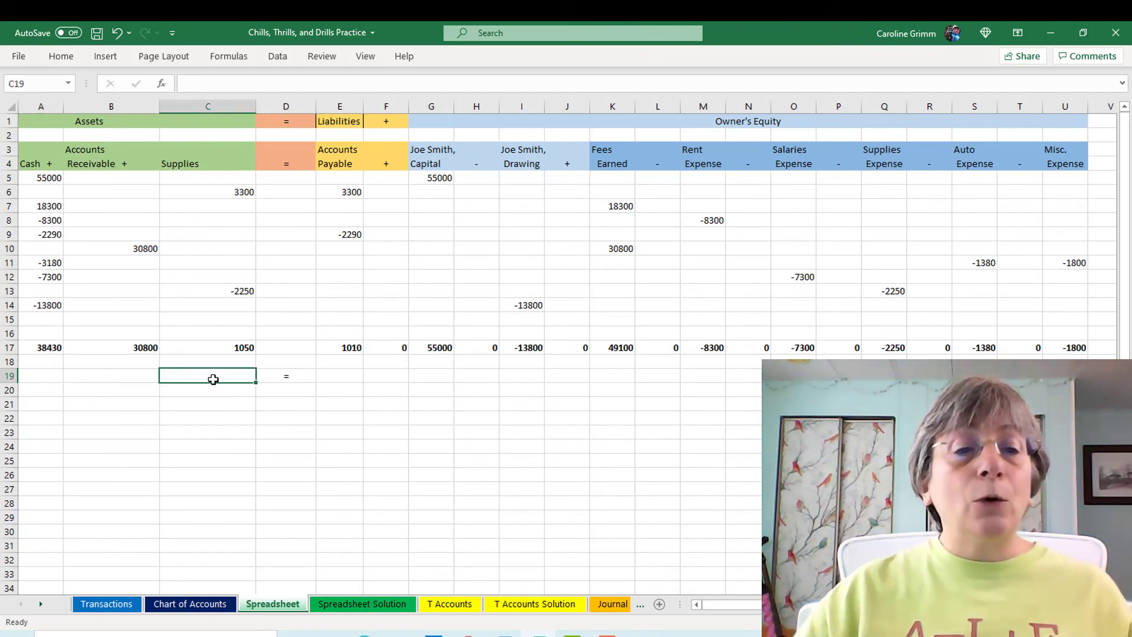
left_click(61, 56)
left_click(865, 77)
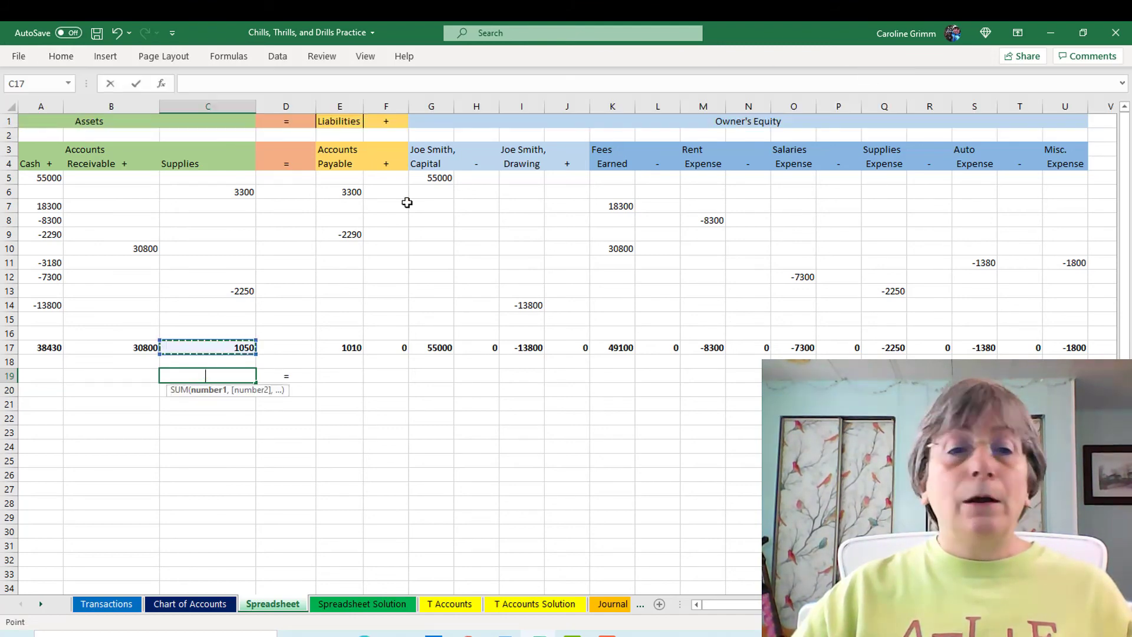
left_click_drag(59, 348, 236, 348)
key("Return")
Sum the liability and owner's equity totals E17:U17 in cell E19 with AutoSum.
left_click(340, 375)
key("alt+equal")
left_click(342, 349)
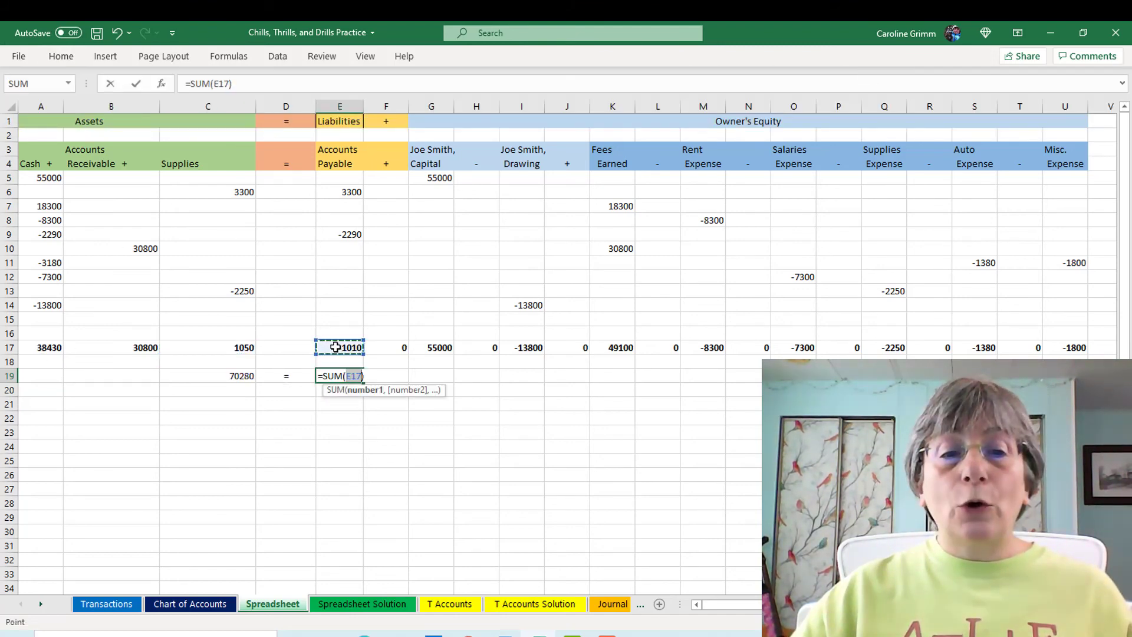
left_click_drag(342, 349, 1083, 354)
key("Return")
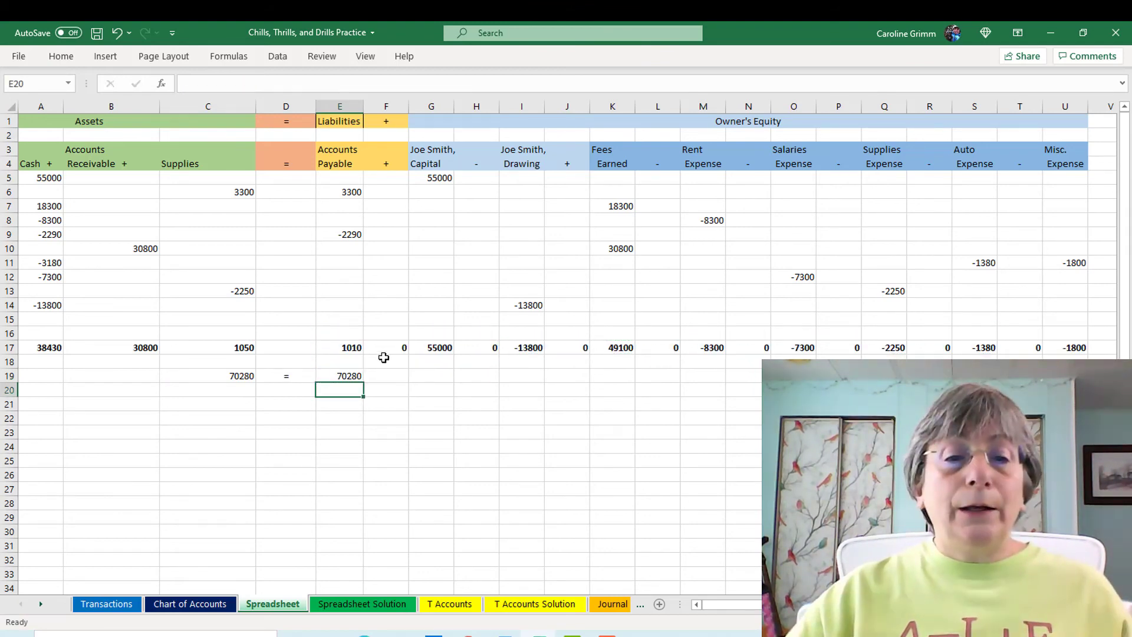
Select the zero total in F17, in the plus-sign column beside Accounts Payable.
left_click(404, 349)
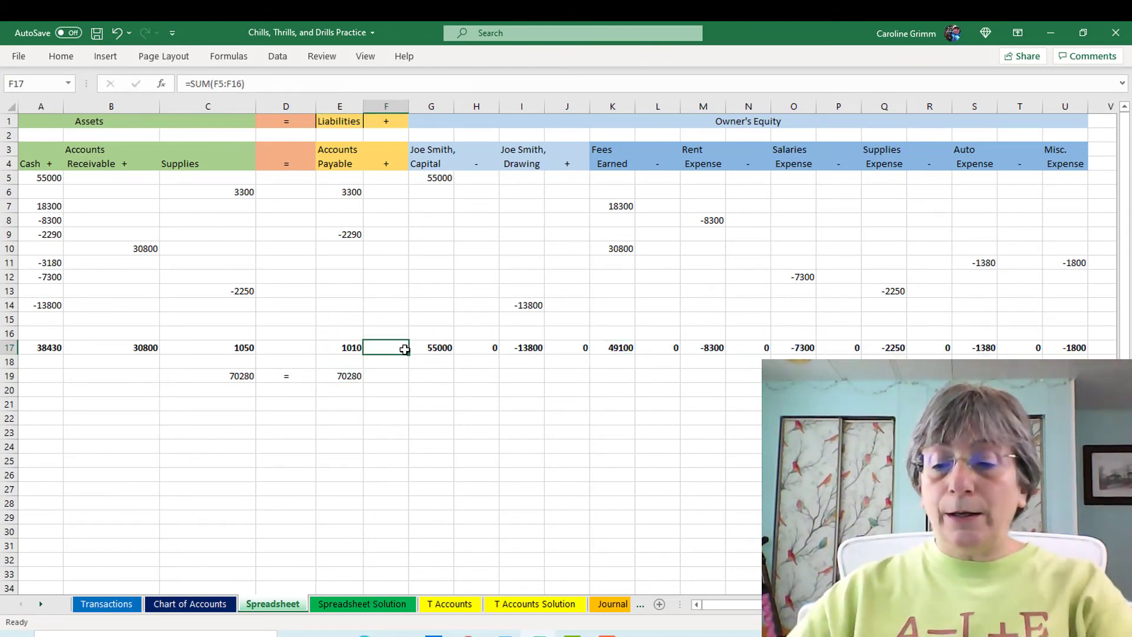